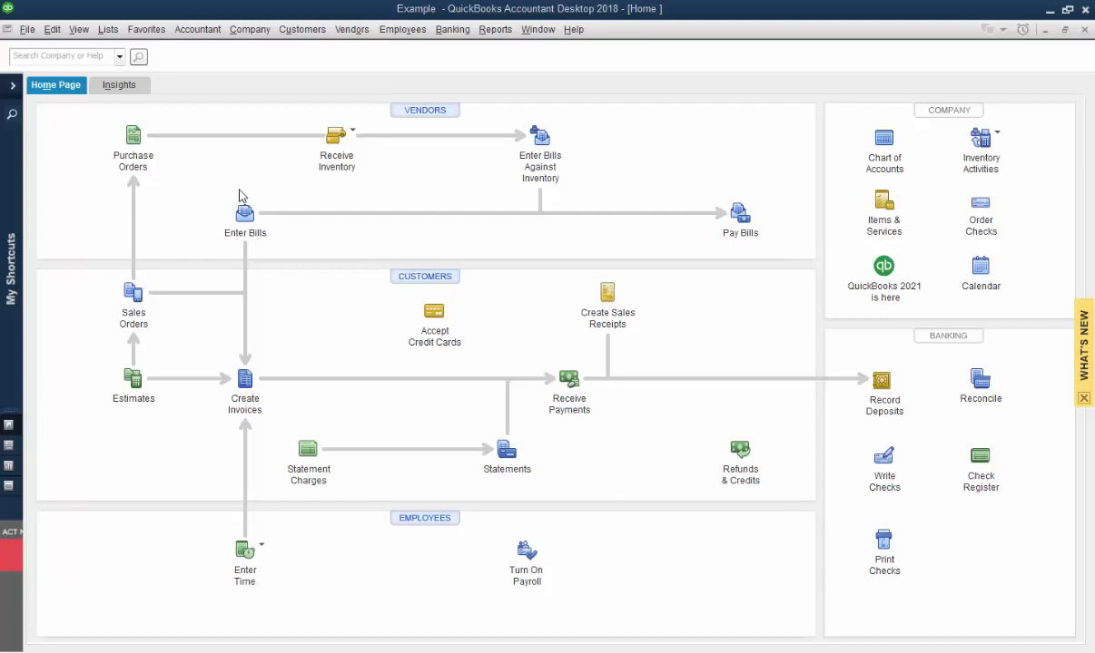
# Step: Create a new Inventory Part item named New Item with Merchandise Sales as its income account
pyautogui.click(108, 30)
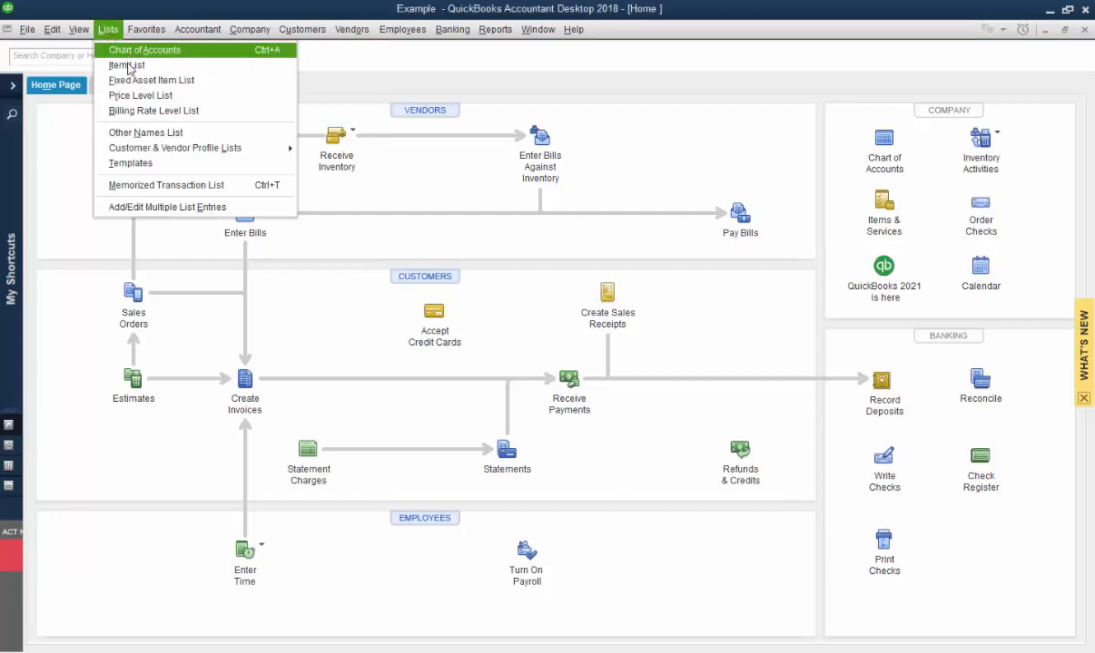
pyautogui.click(126, 65)
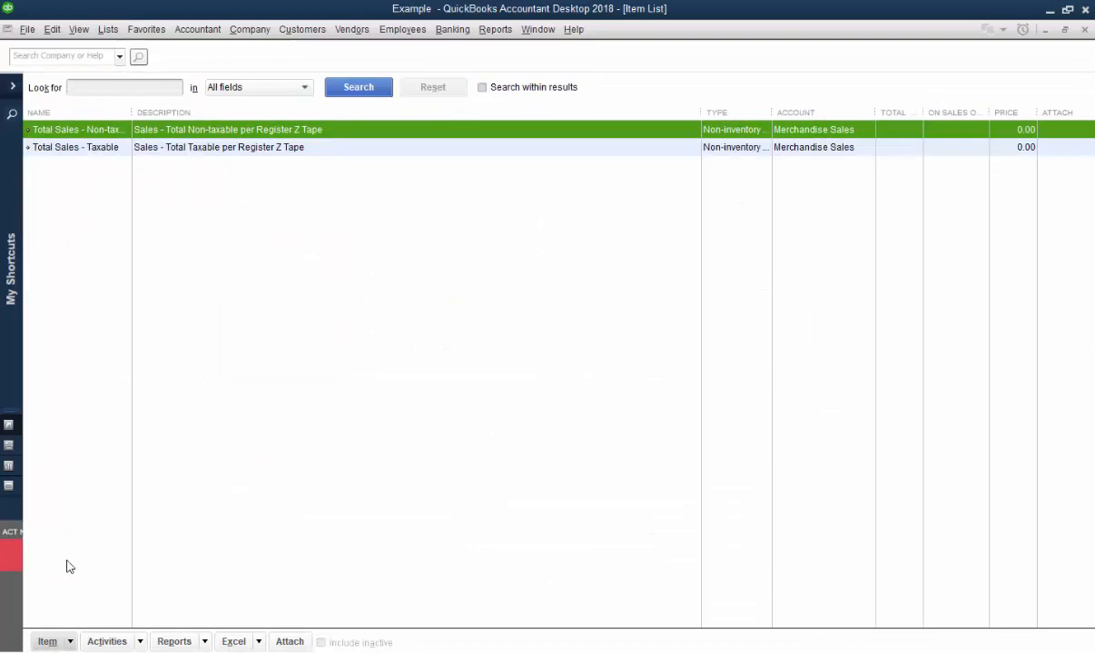
pyautogui.click(69, 642)
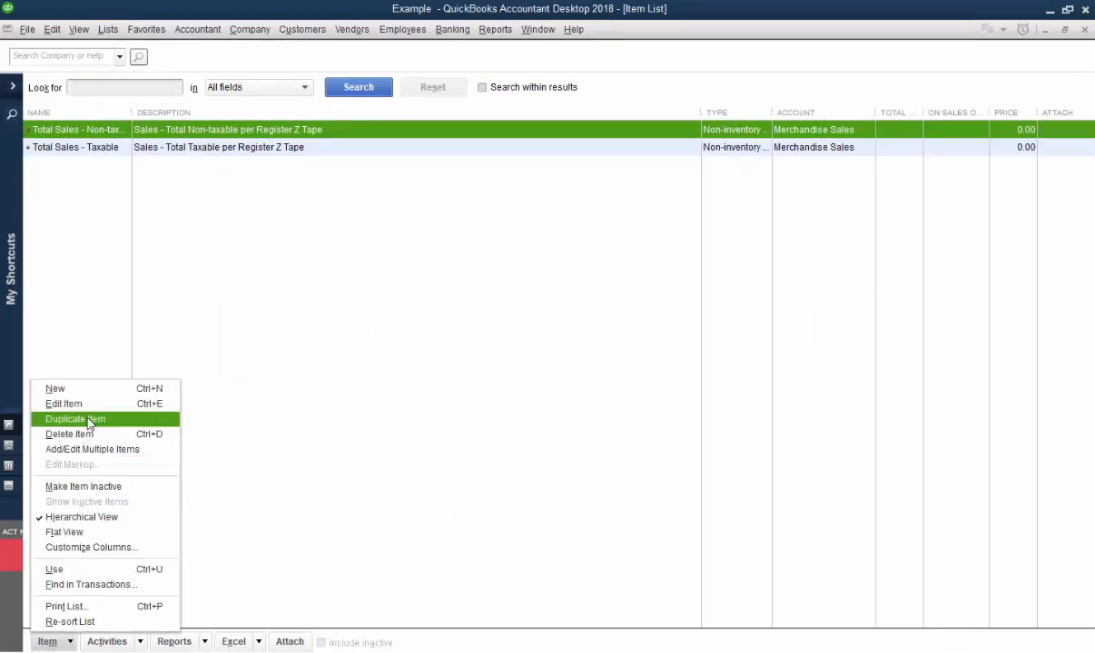
pyautogui.click(81, 388)
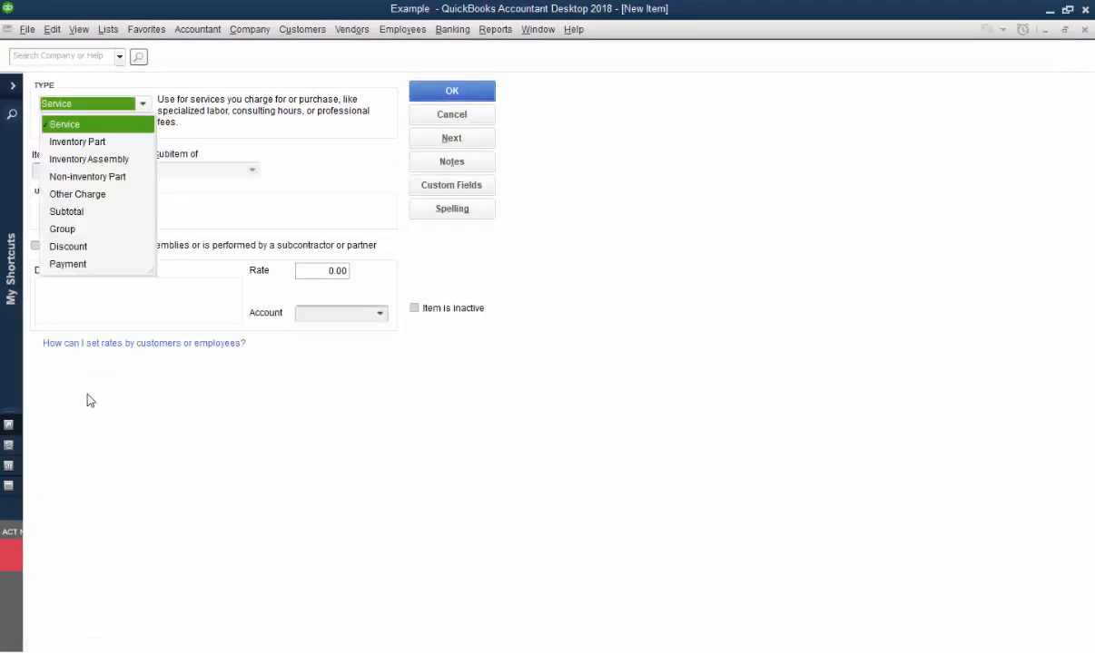
pyautogui.click(91, 143)
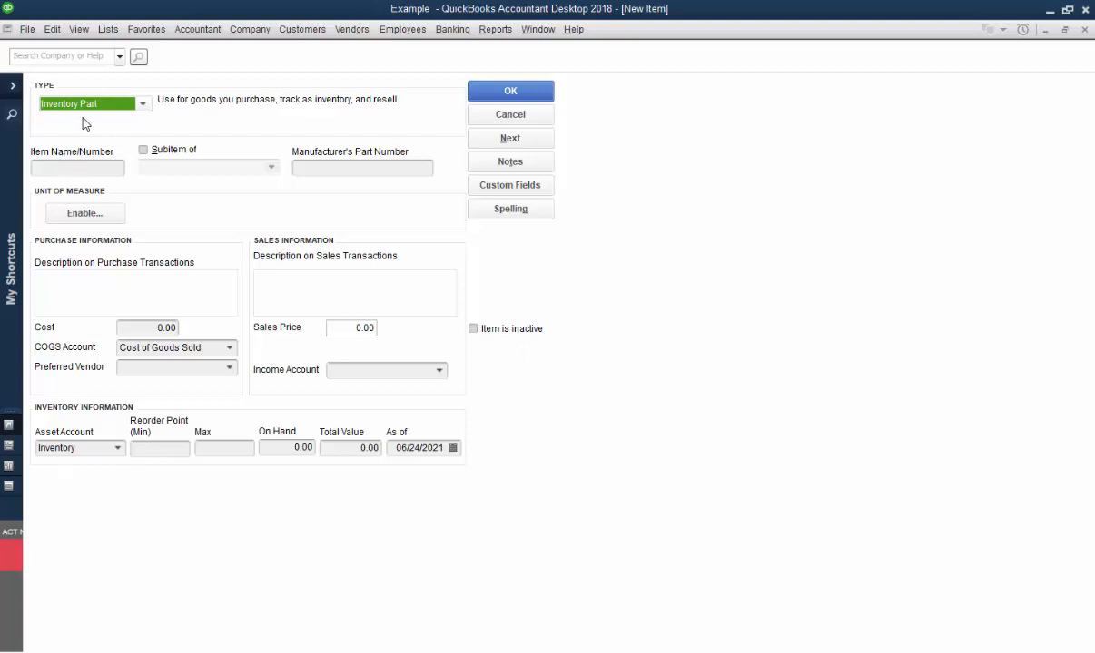
pyautogui.click(90, 166)
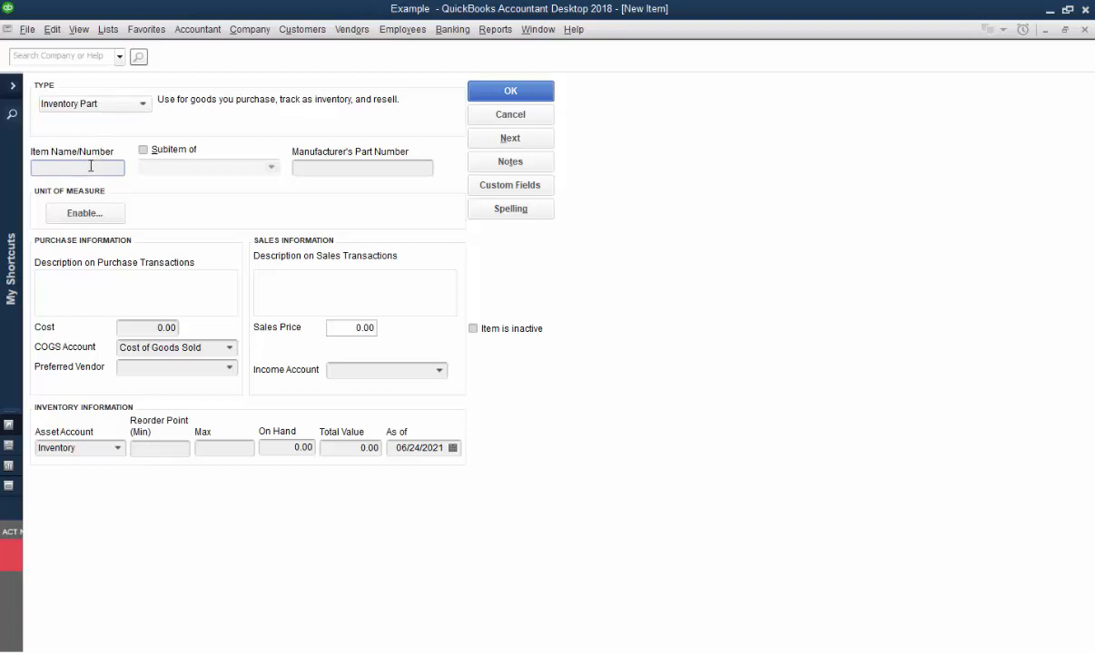
pyautogui.write('New Item')
pyautogui.click(439, 370)
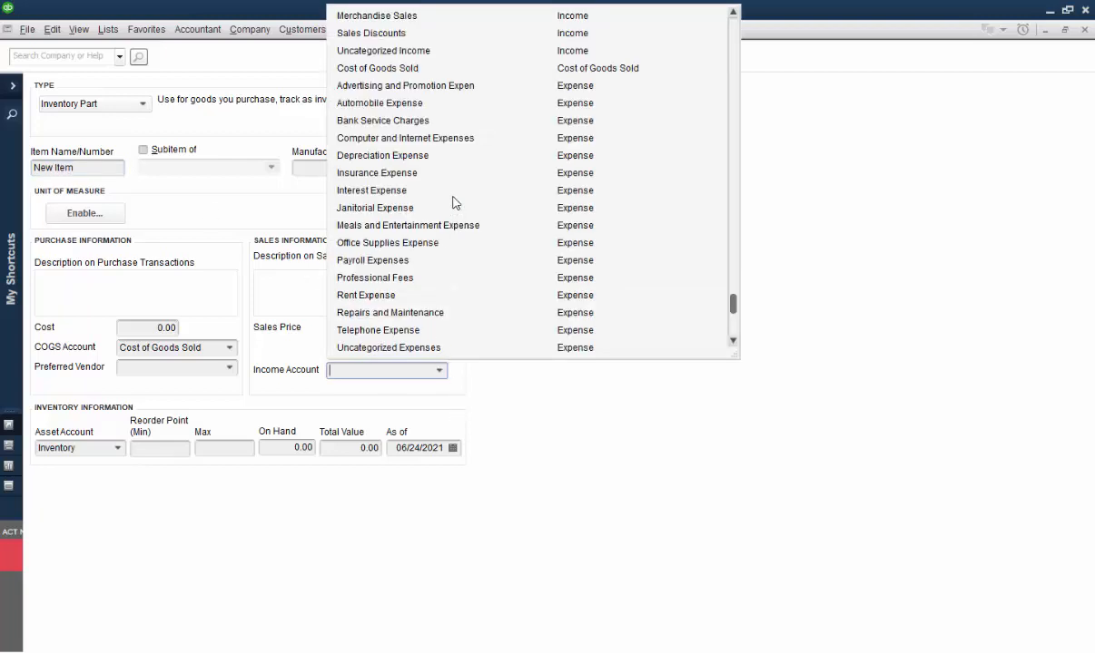
pyautogui.click(413, 15)
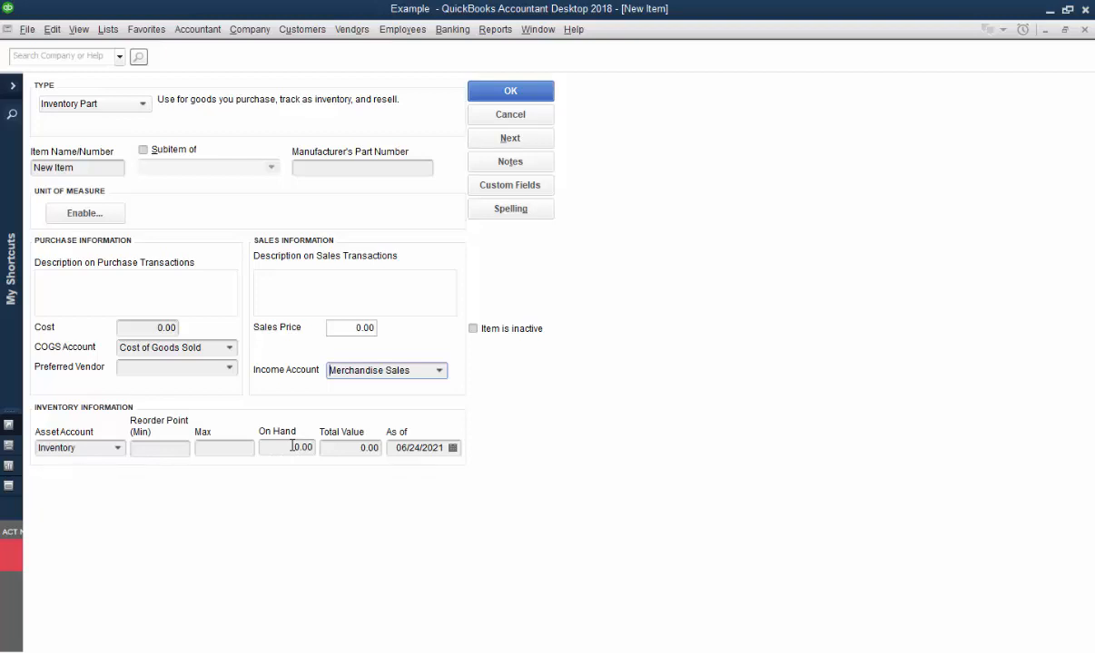
# Step: Set the new item's inventory as-of date to 05/31/2021
pyautogui.click(444, 449)
pyautogui.click(452, 449)
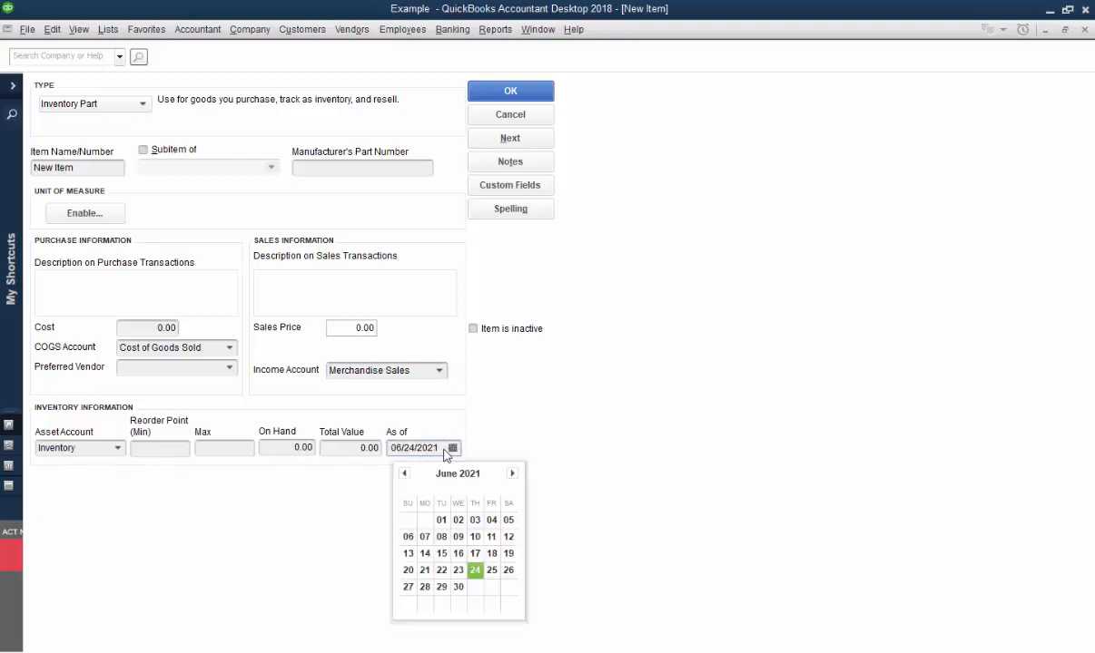
pyautogui.click(405, 474)
pyautogui.click(424, 603)
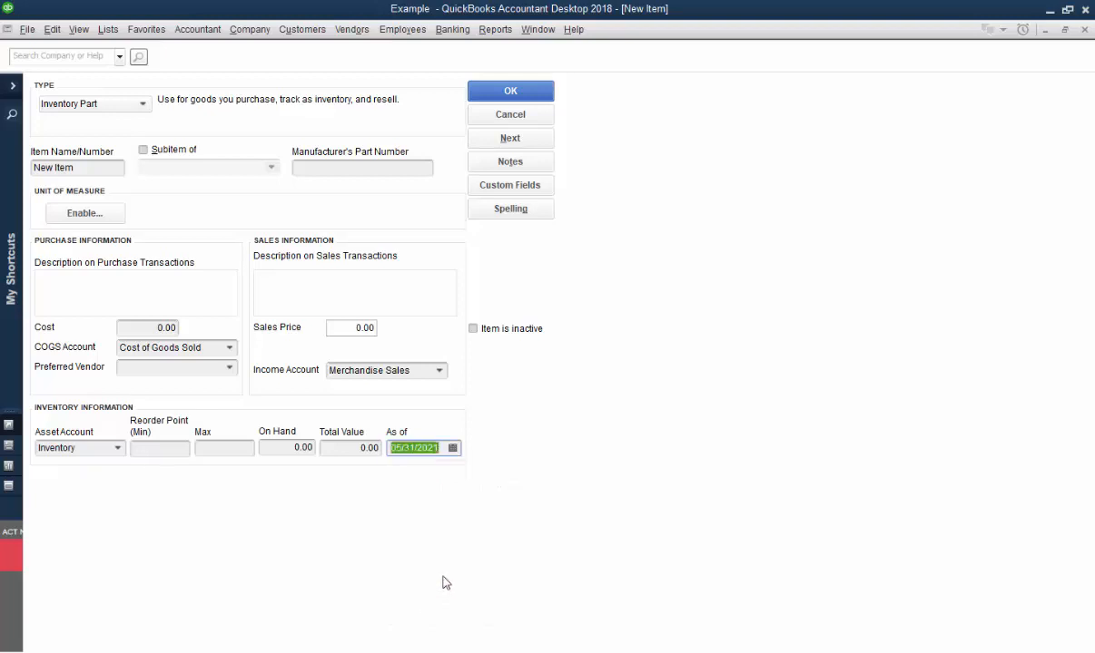
pyautogui.click(439, 448)
# Step: Enter 10 units on hand with a total value of 900 for the new item, save it and close the item list
pyautogui.click(292, 447)
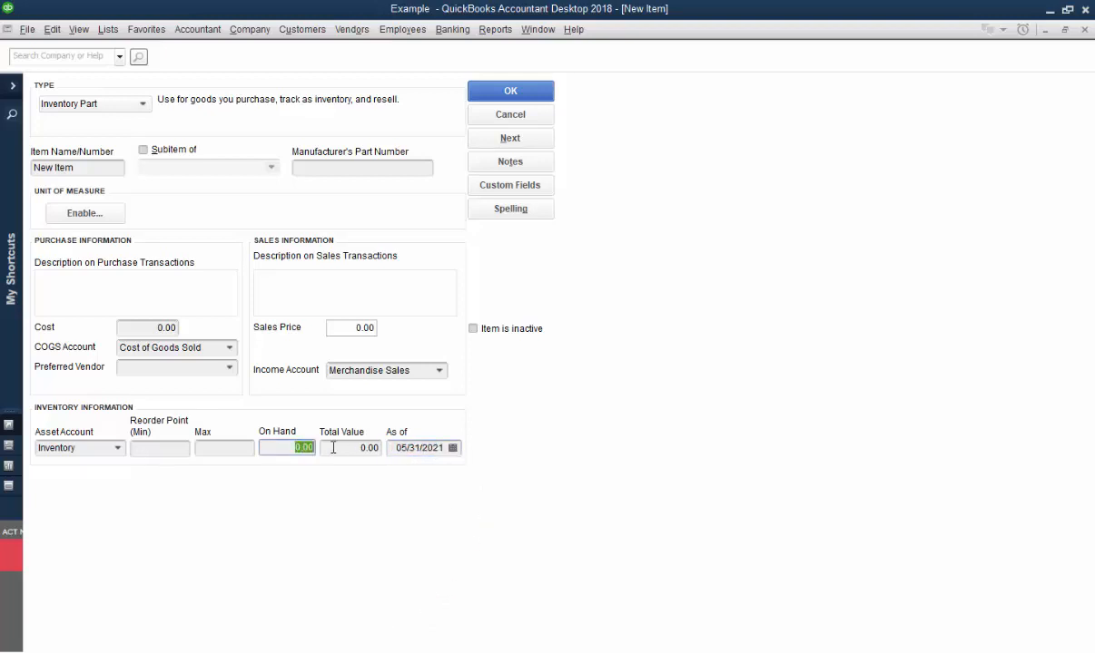
pyautogui.write('10')
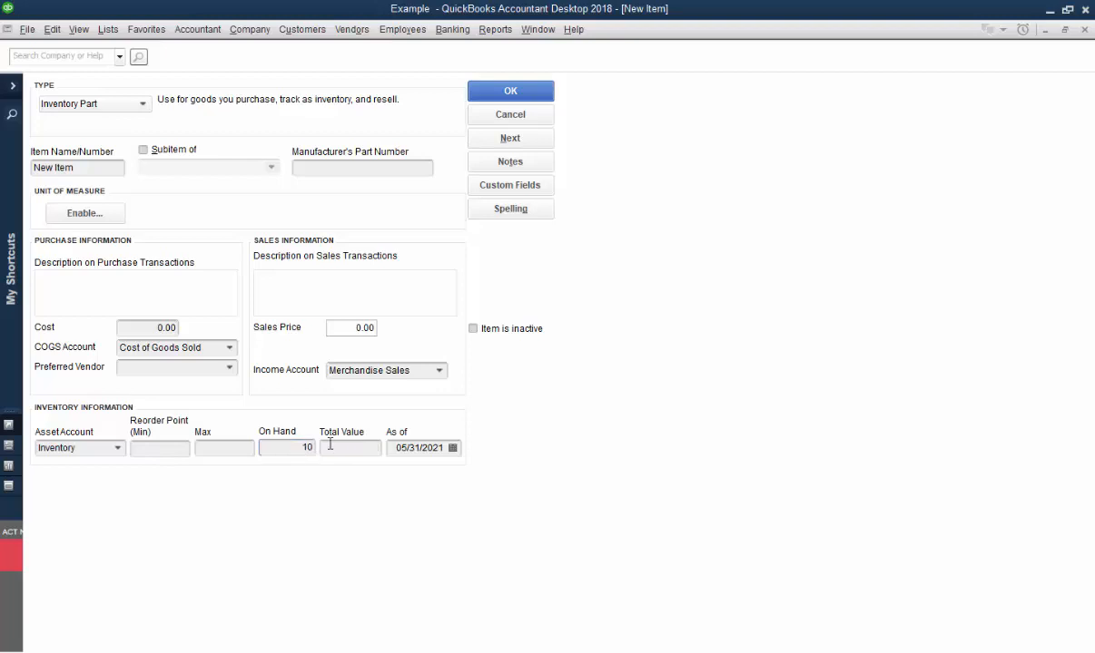
pyautogui.press('Tab')
pyautogui.write('900')
pyautogui.press('Tab')
pyautogui.click(426, 445)
pyautogui.click(509, 91)
pyautogui.click(1084, 29)
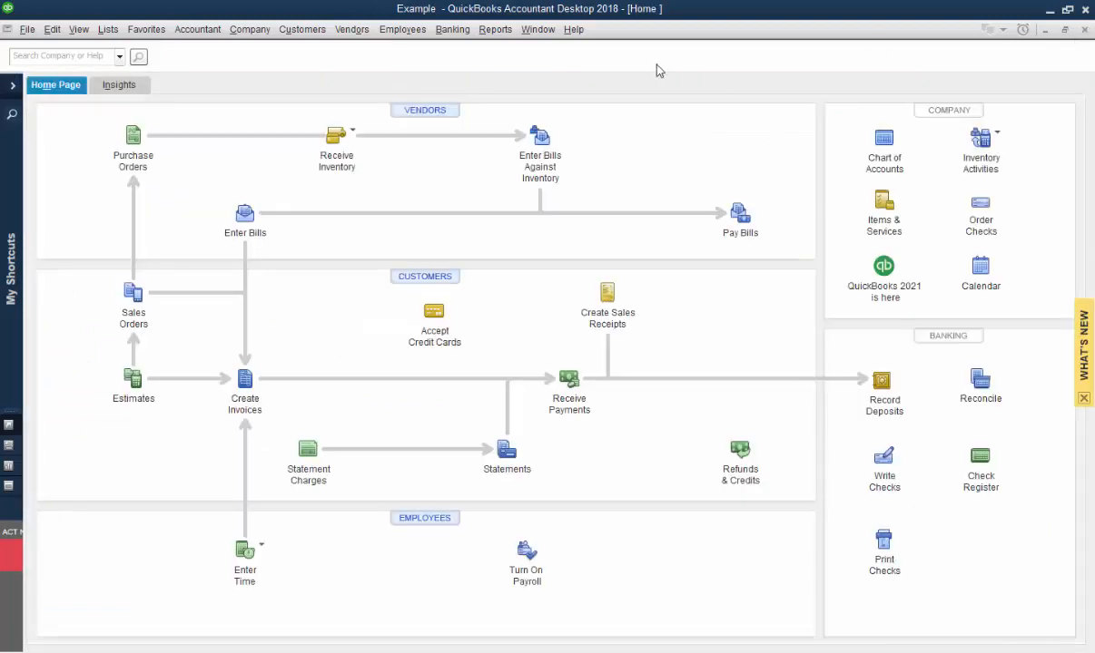
# Step: Review how the item's opening balance posted in last month's Trial Balance and in the Journal's inventory adjustment transaction
pyautogui.click(494, 29)
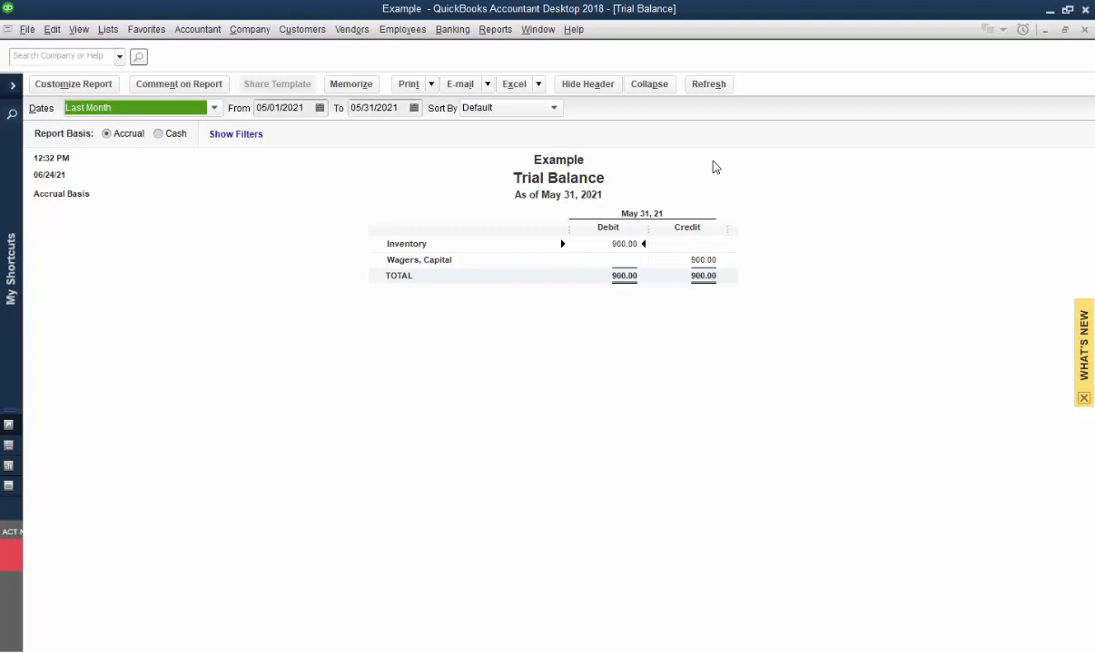
pyautogui.doubleClick(617, 243)
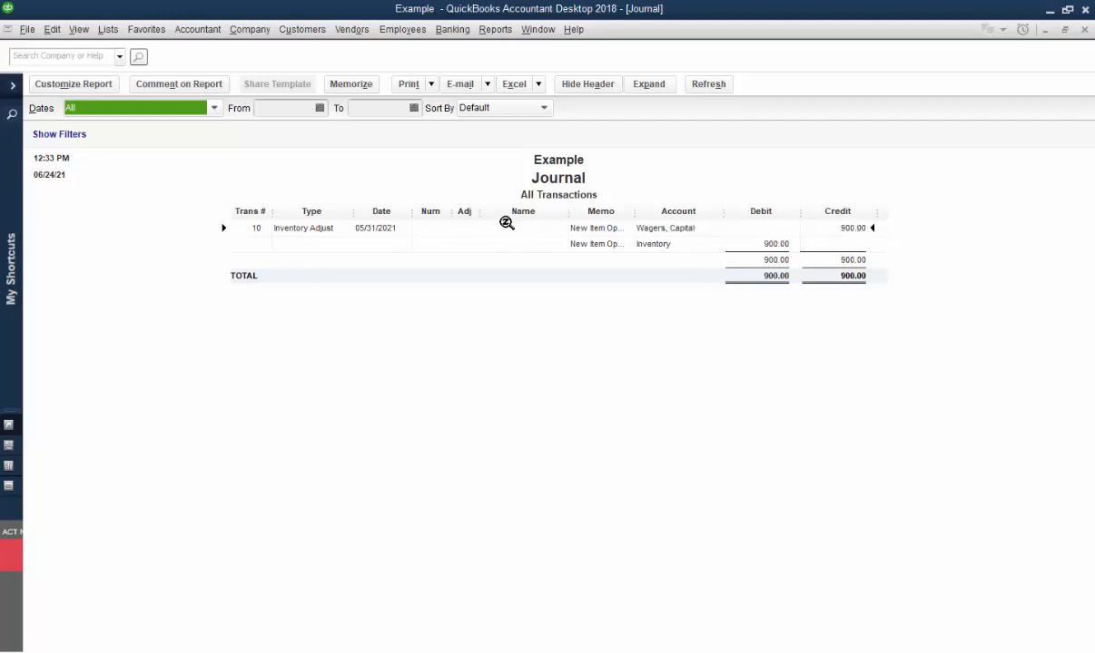
pyautogui.doubleClick(299, 229)
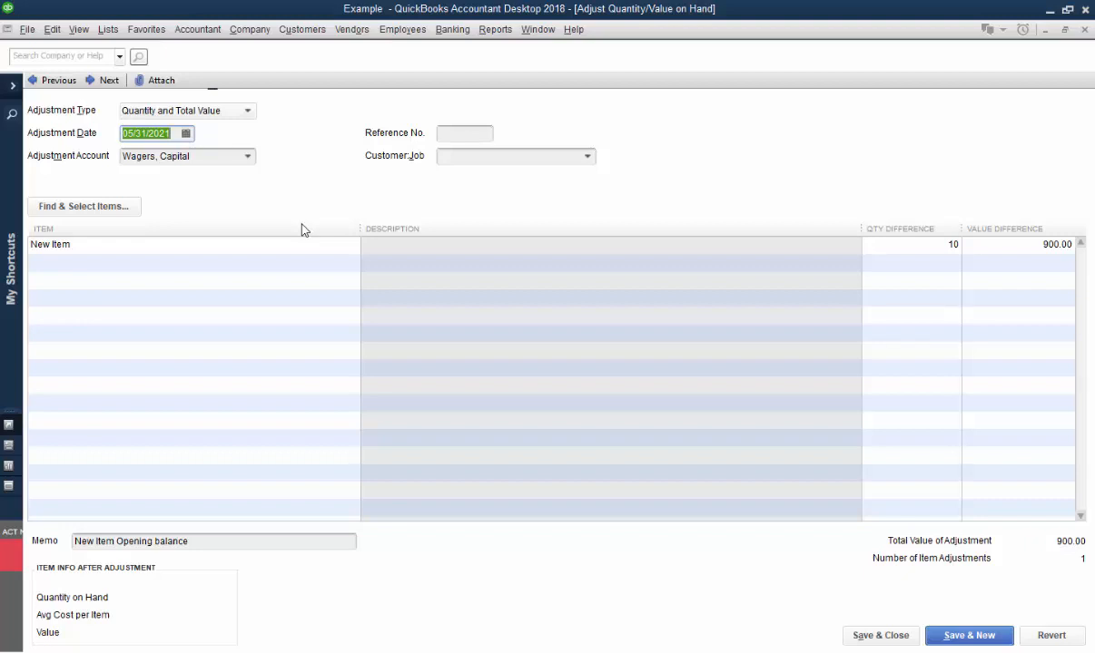
pyautogui.click(1084, 31)
pyautogui.click(1085, 33)
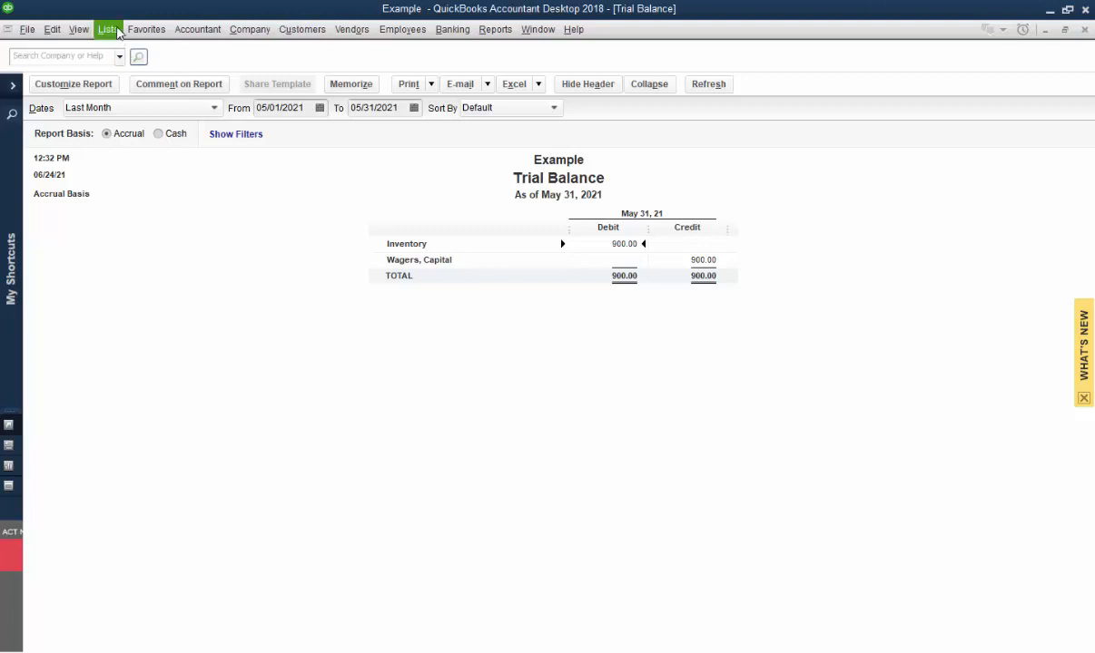
# Step: Start a new customer record in the Customer Center with the name New Customer 1
pyautogui.click(281, 30)
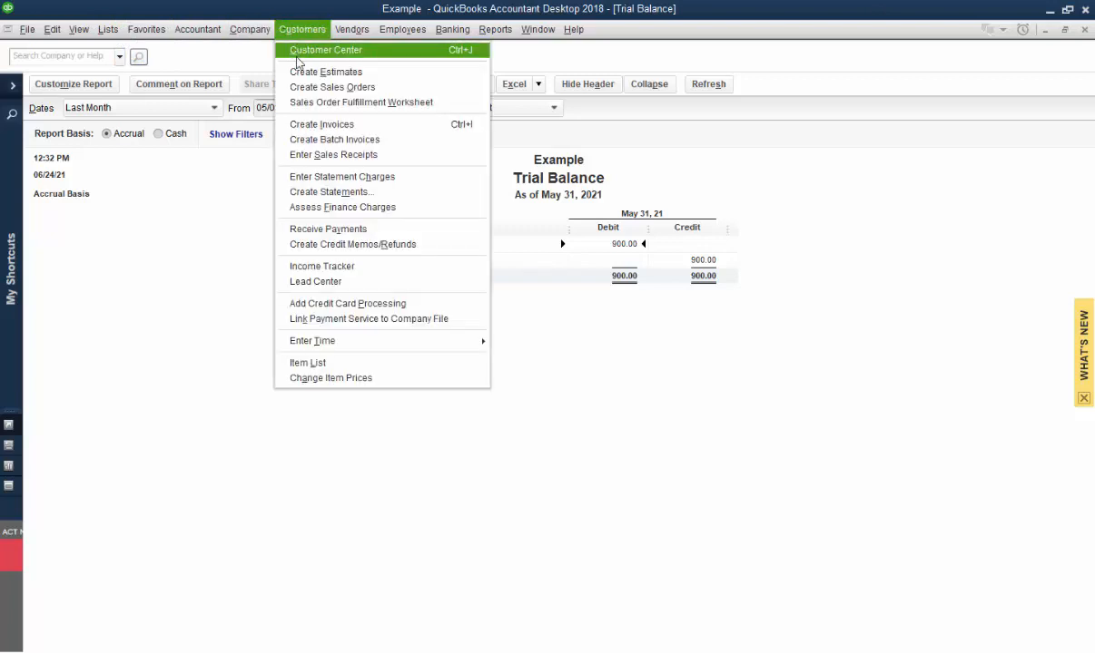
pyautogui.click(299, 49)
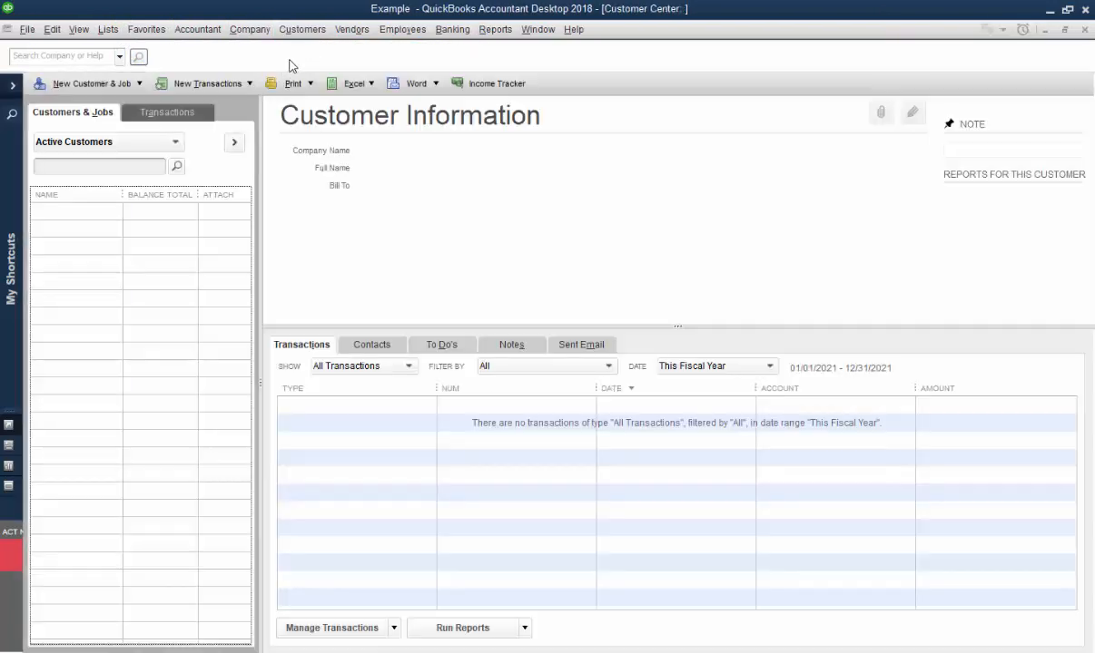
pyautogui.click(91, 84)
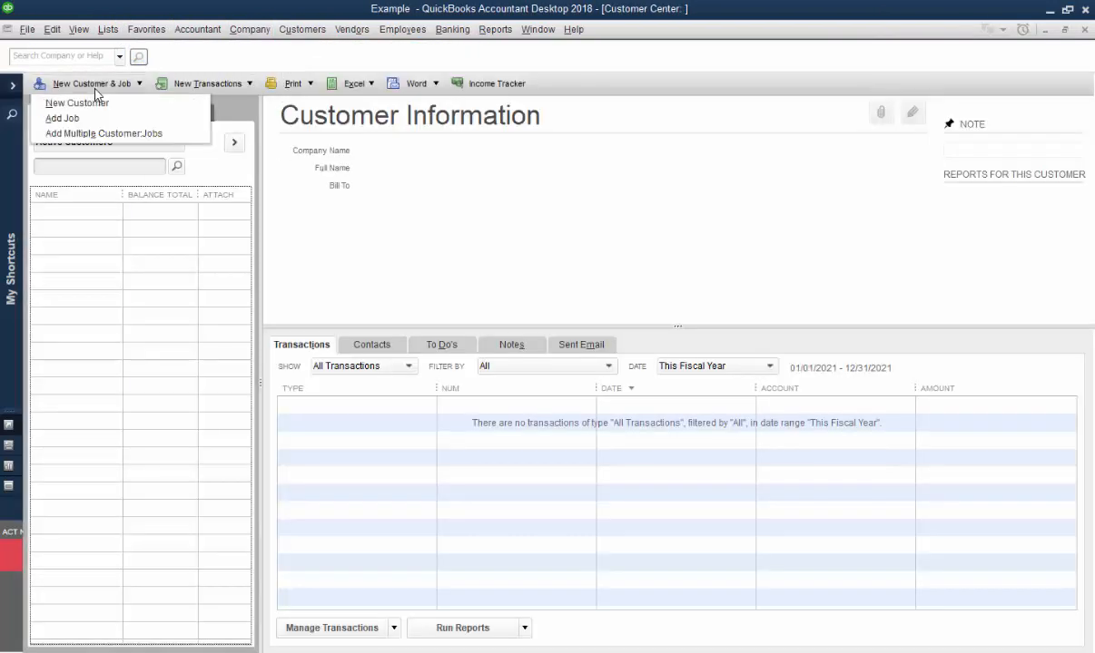
pyautogui.click(98, 102)
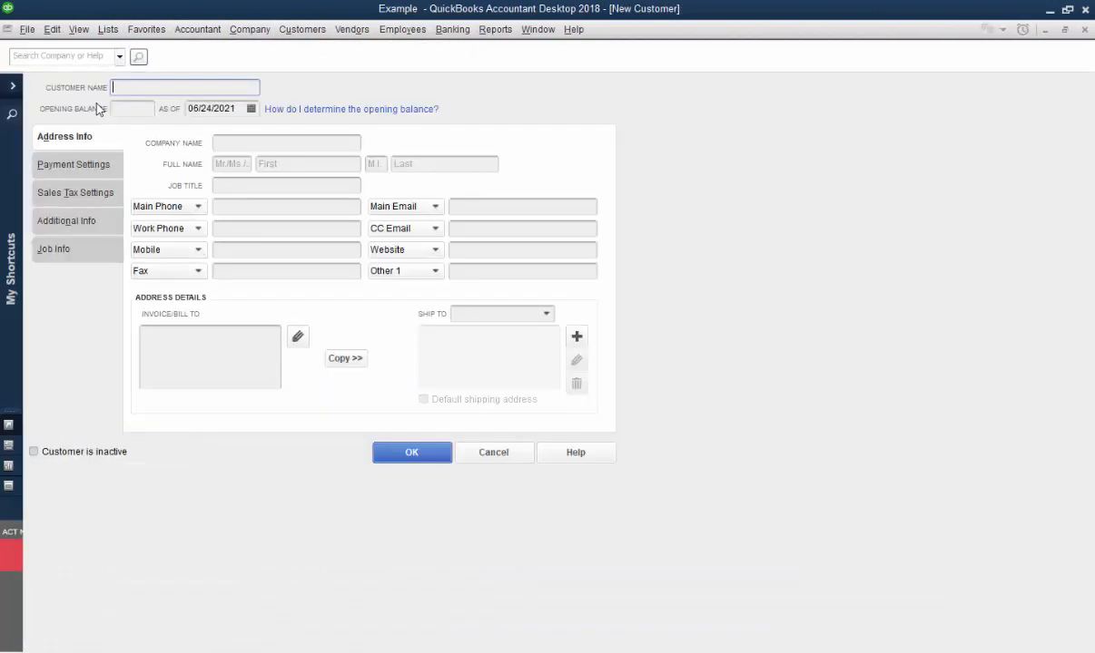
pyautogui.write('New Customer 1')
# Step: Give New Customer 1 an opening balance of 525 as of 05/31/2021 and save the record
pyautogui.click(251, 109)
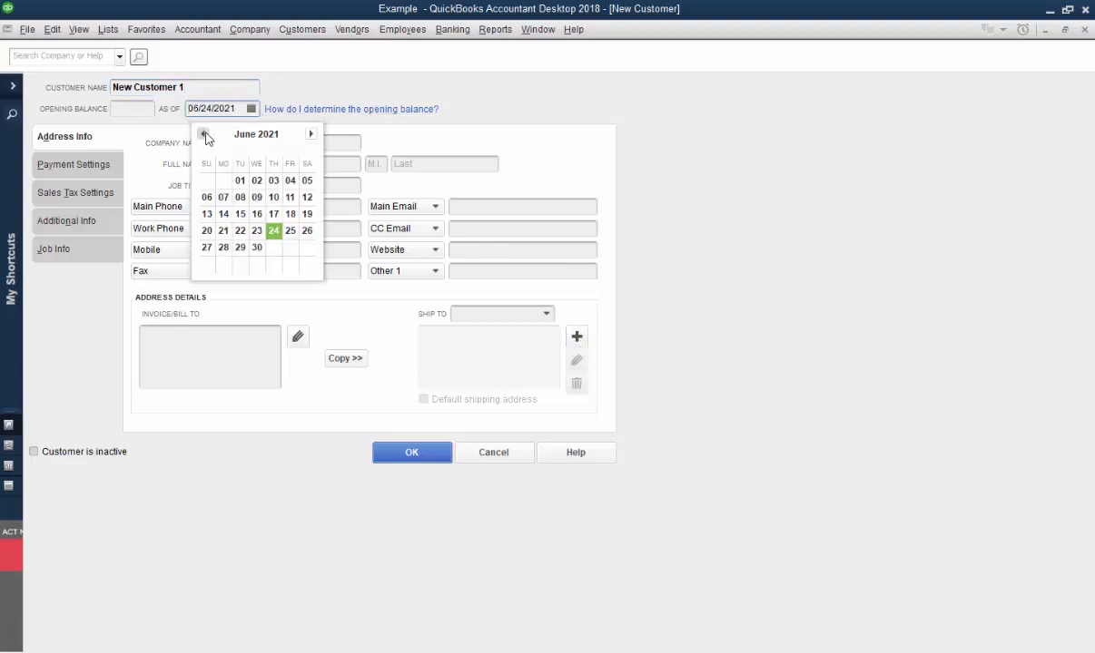
pyautogui.click(205, 135)
pyautogui.click(224, 265)
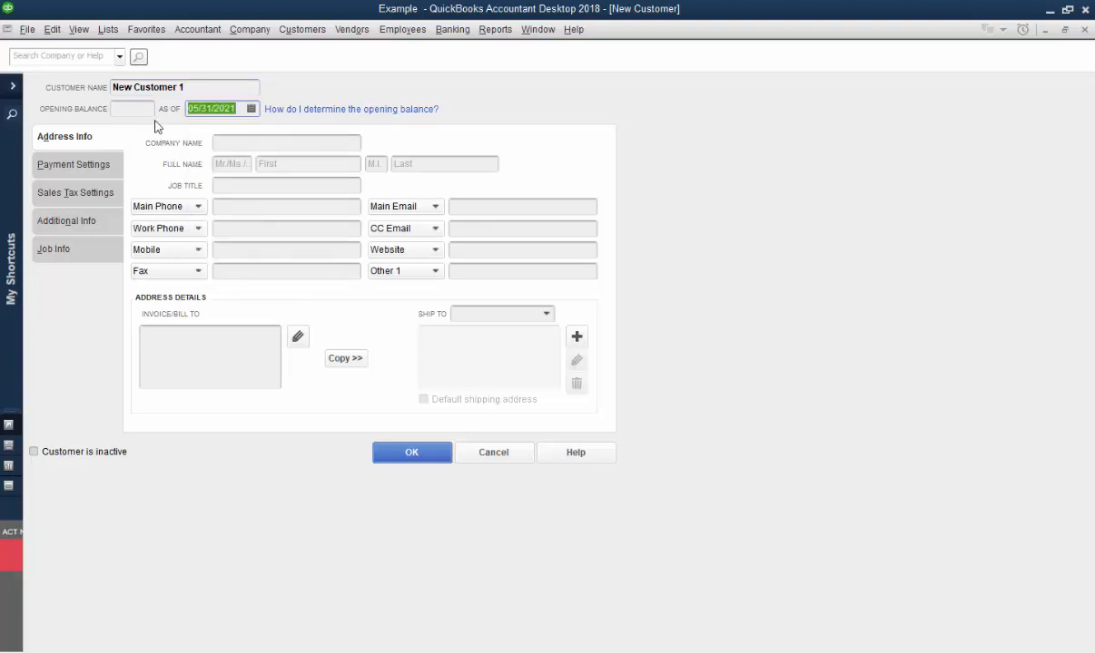
pyautogui.hotkey('shift', 'Tab')
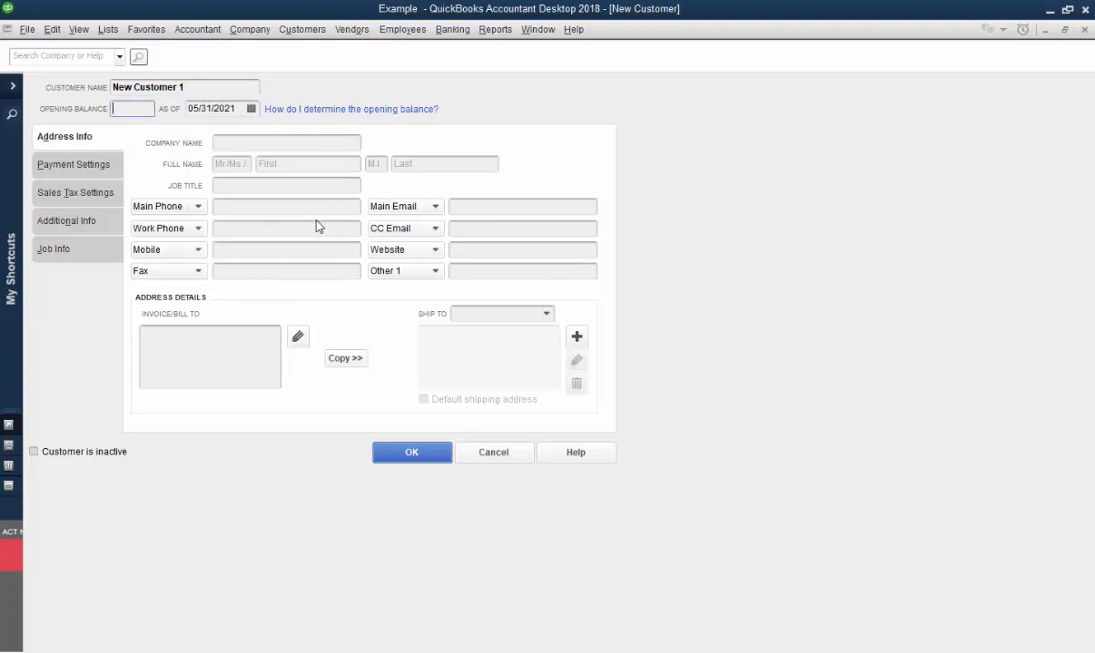
pyautogui.write('525')
pyautogui.click(410, 453)
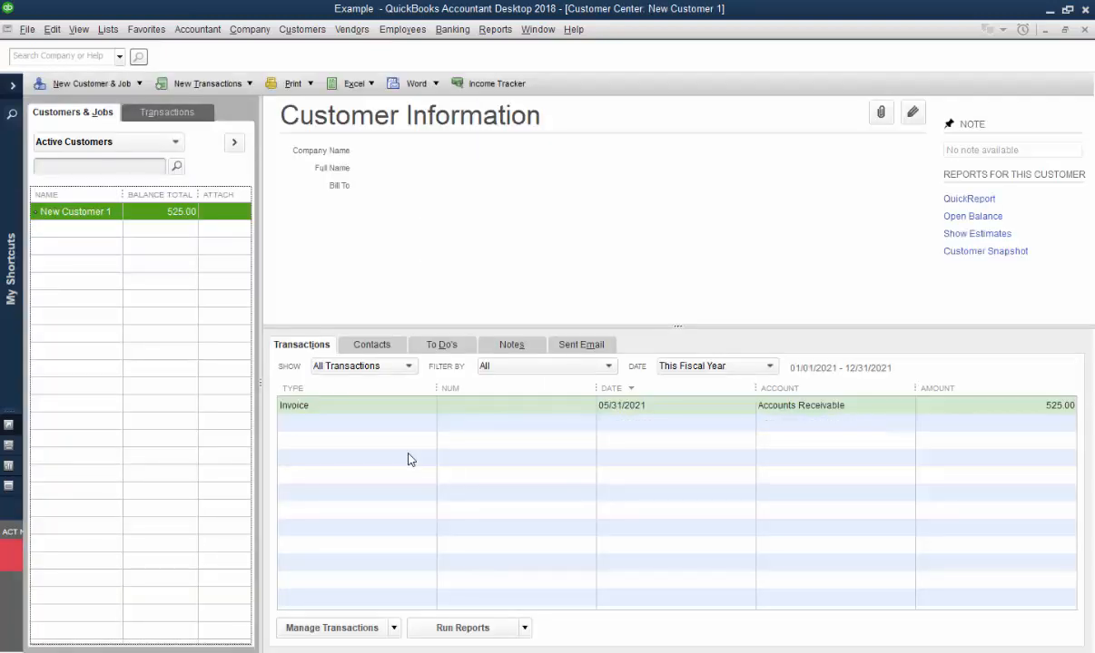
# Step: Add a second customer named New Customer 2 with an opening balance of 150 as of 05/31/2021
pyautogui.click(90, 83)
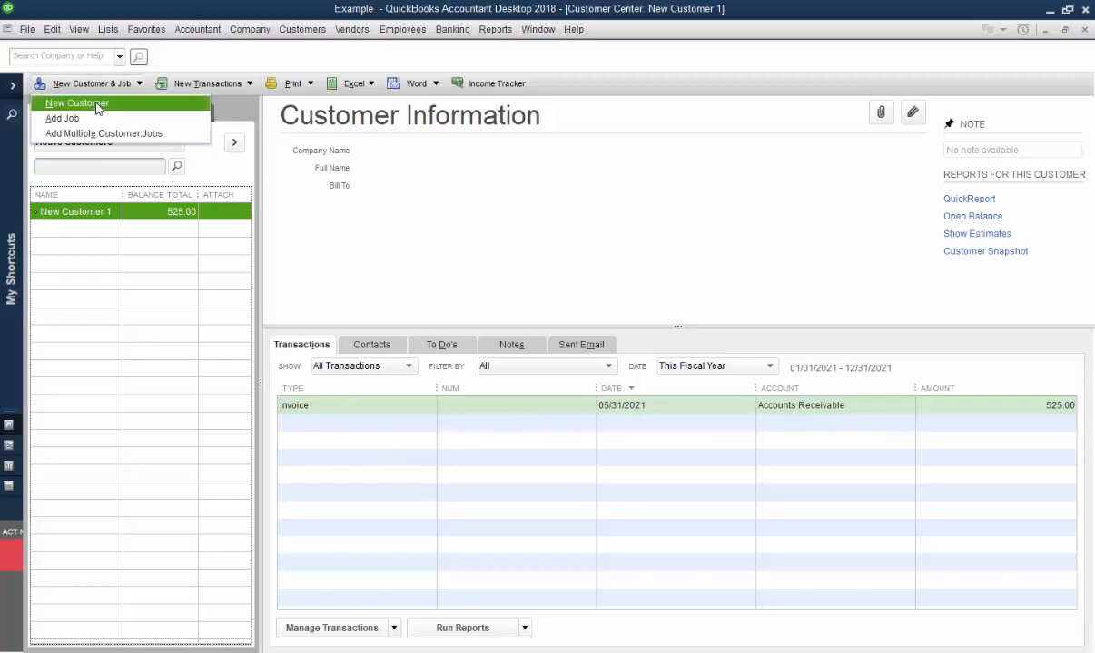
pyautogui.click(78, 103)
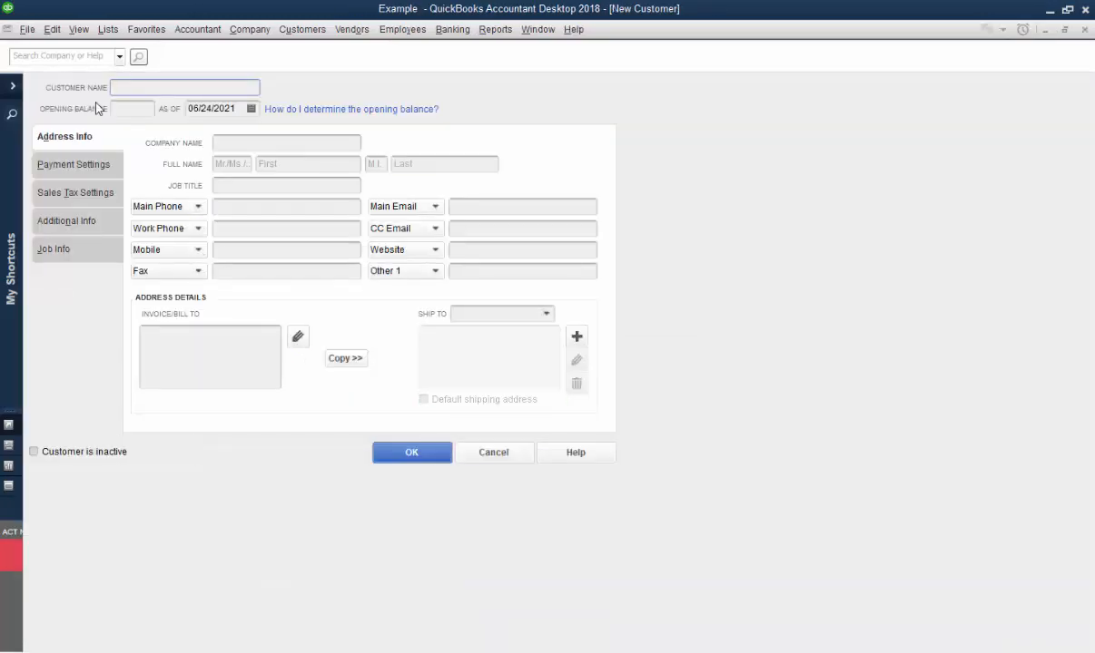
pyautogui.write('New Customer 2')
pyautogui.click(126, 110)
pyautogui.write('150')
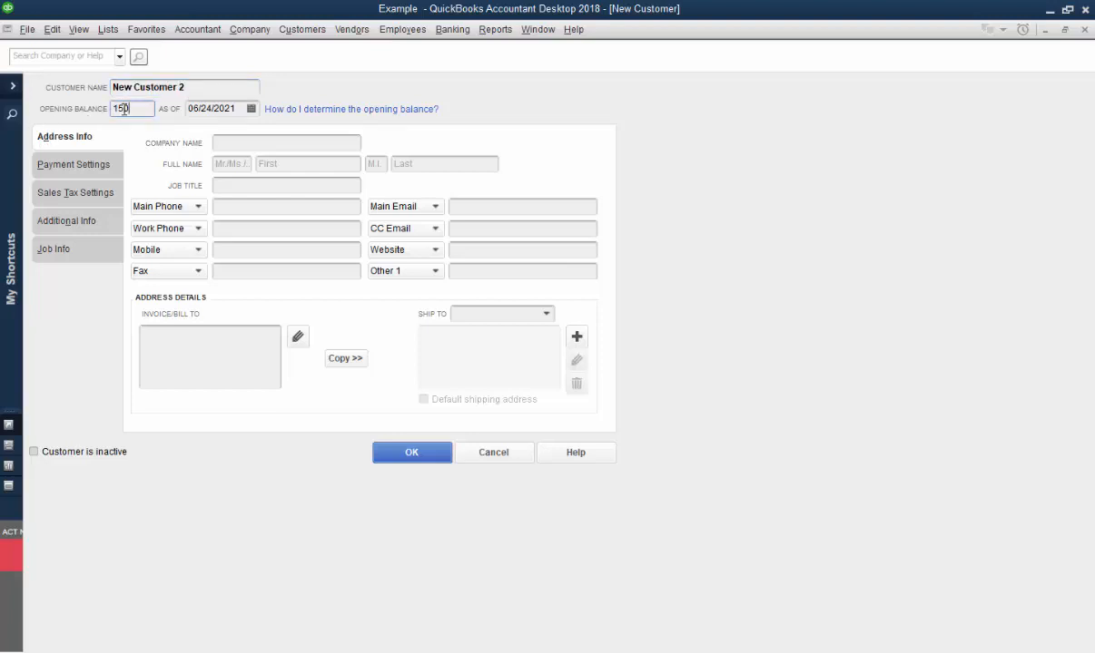
pyautogui.click(252, 108)
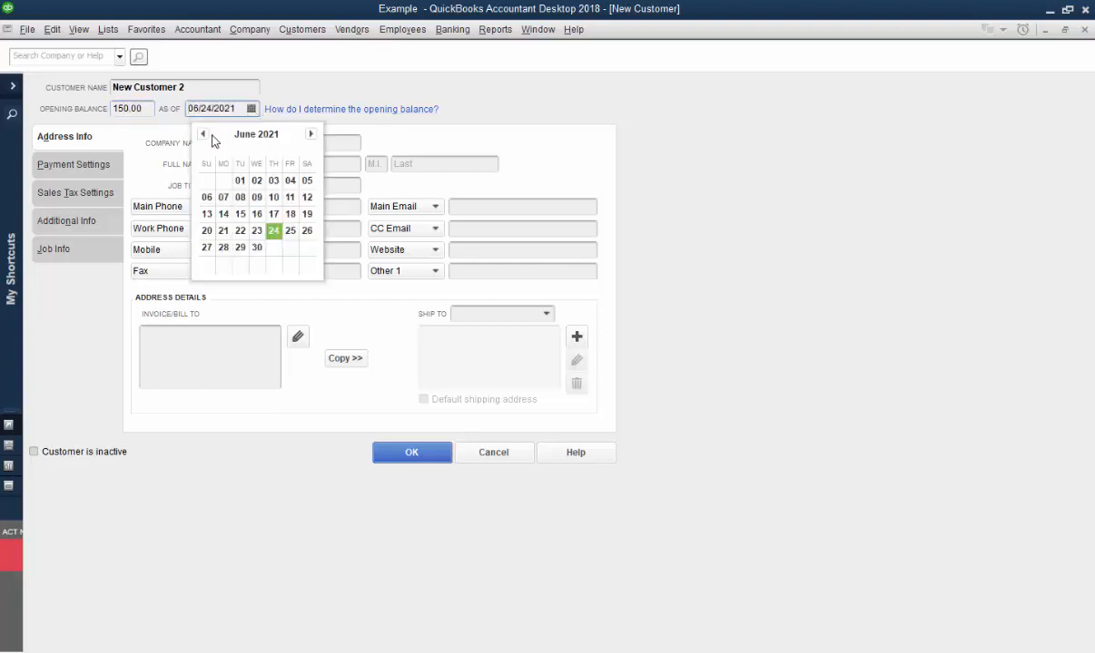
pyautogui.click(202, 134)
pyautogui.click(223, 264)
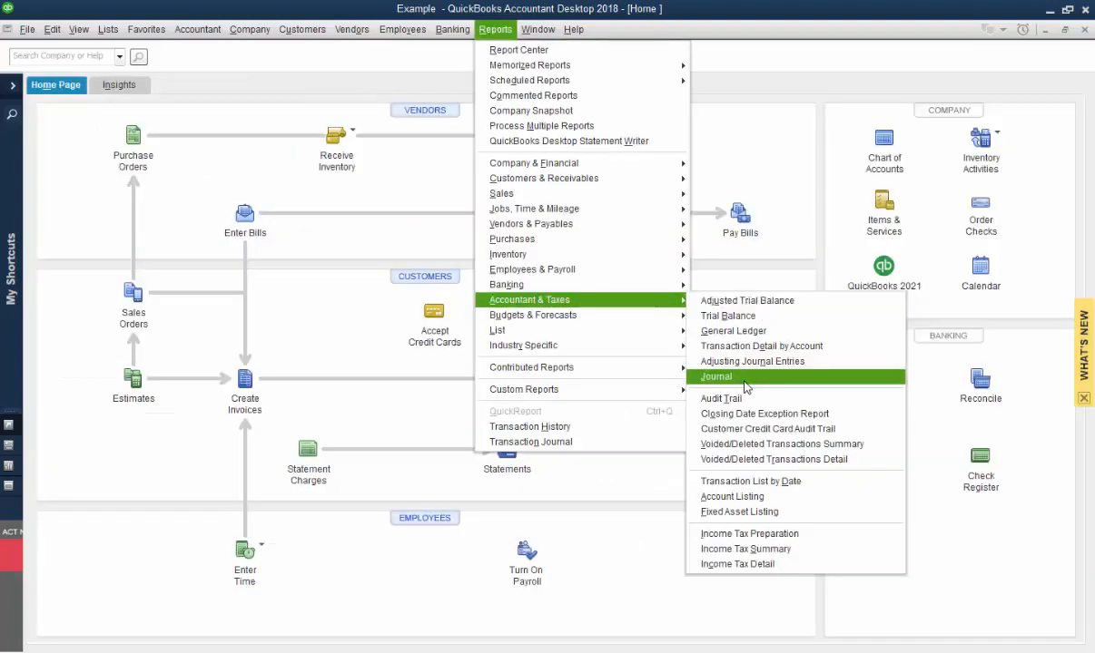
# Step: Run the Journal report for all dates and widen its Account column to read the full account names
pyautogui.click(717, 368)
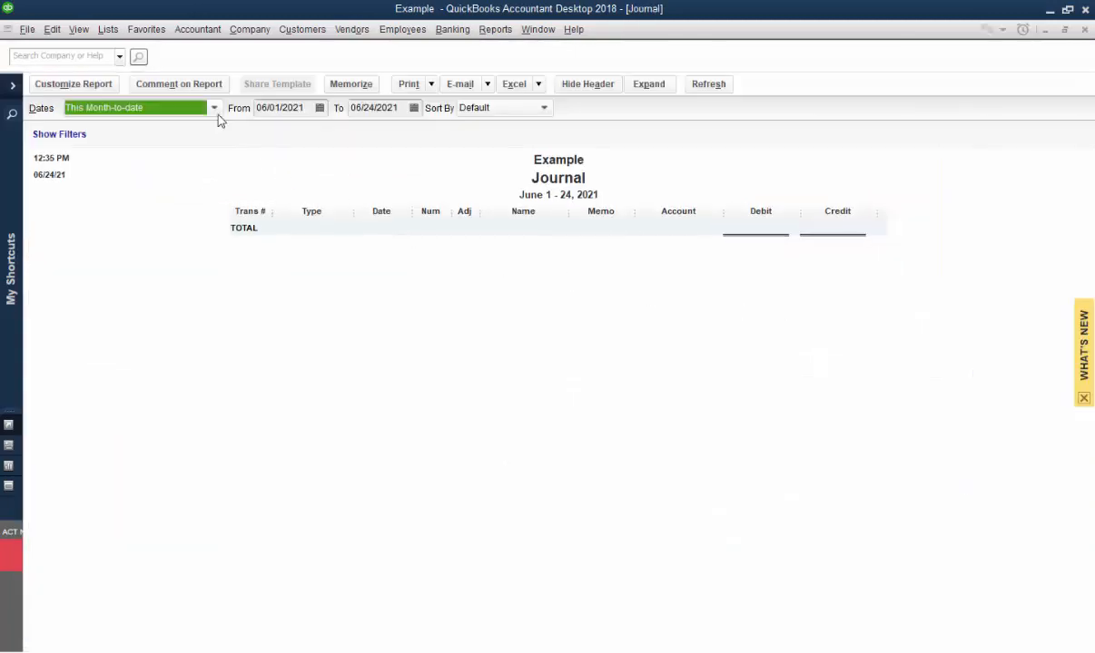
pyautogui.click(212, 108)
pyautogui.click(78, 129)
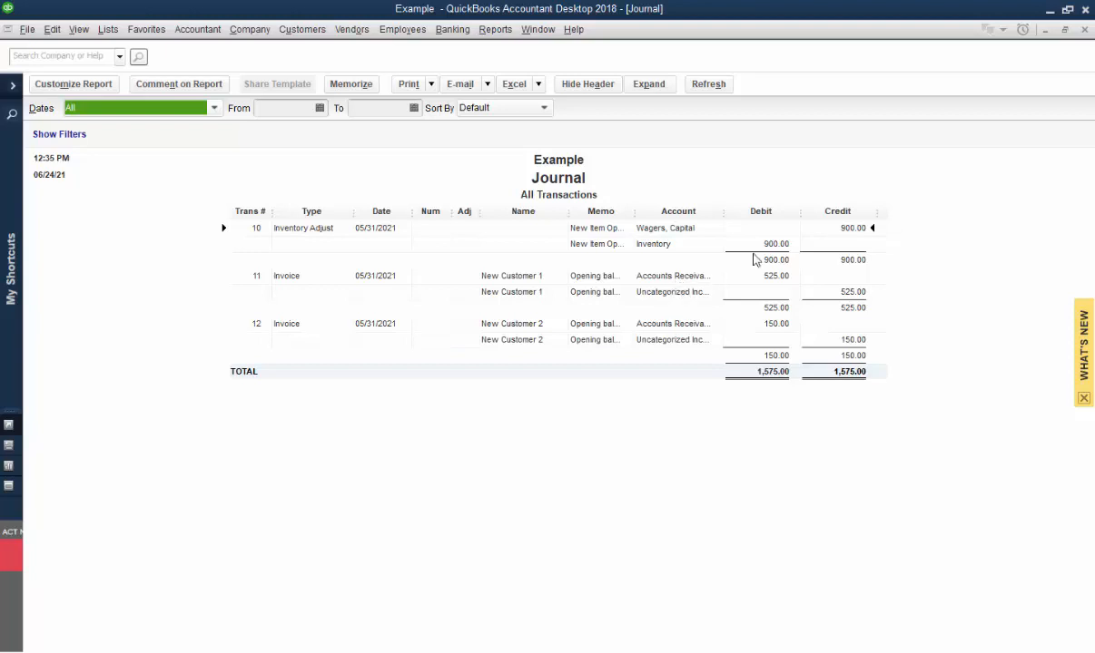
pyautogui.click(724, 212)
pyautogui.moveTo(744, 219); pyautogui.dragTo(745, 219)
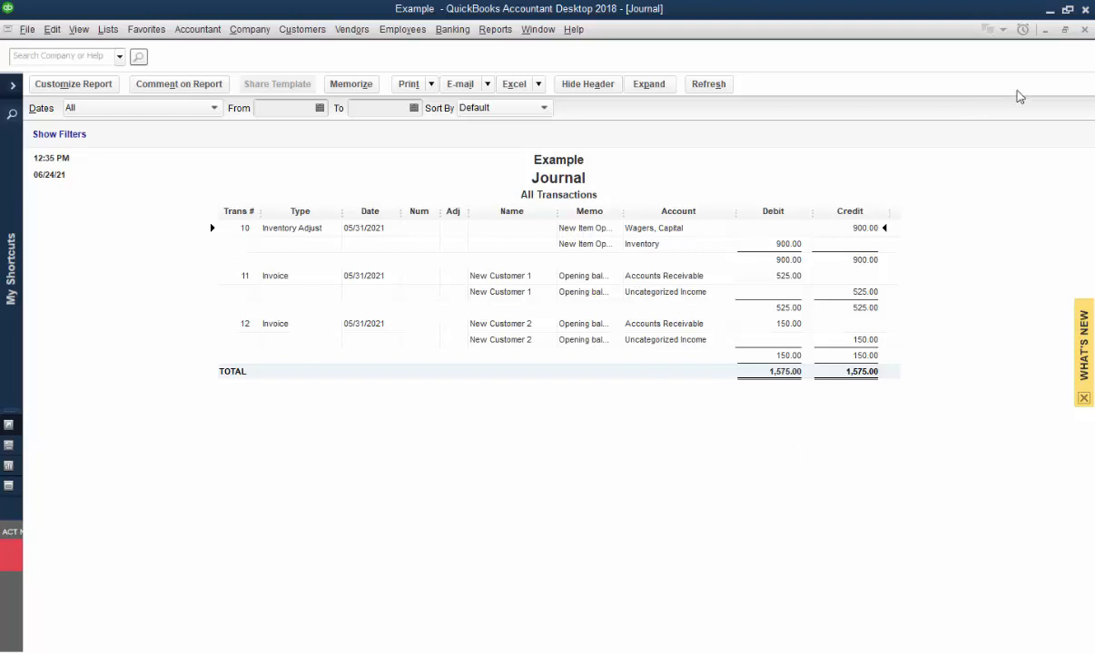
# Step: Minimize the Journal report and run the Trial Balance report for last month
pyautogui.click(1046, 31)
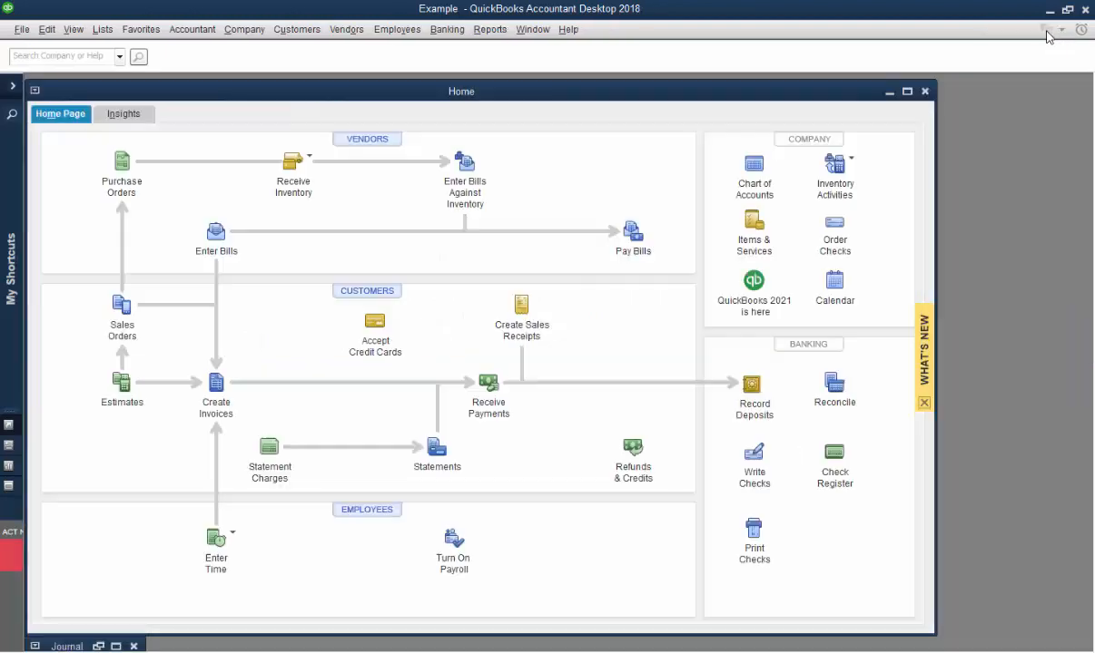
pyautogui.click(490, 29)
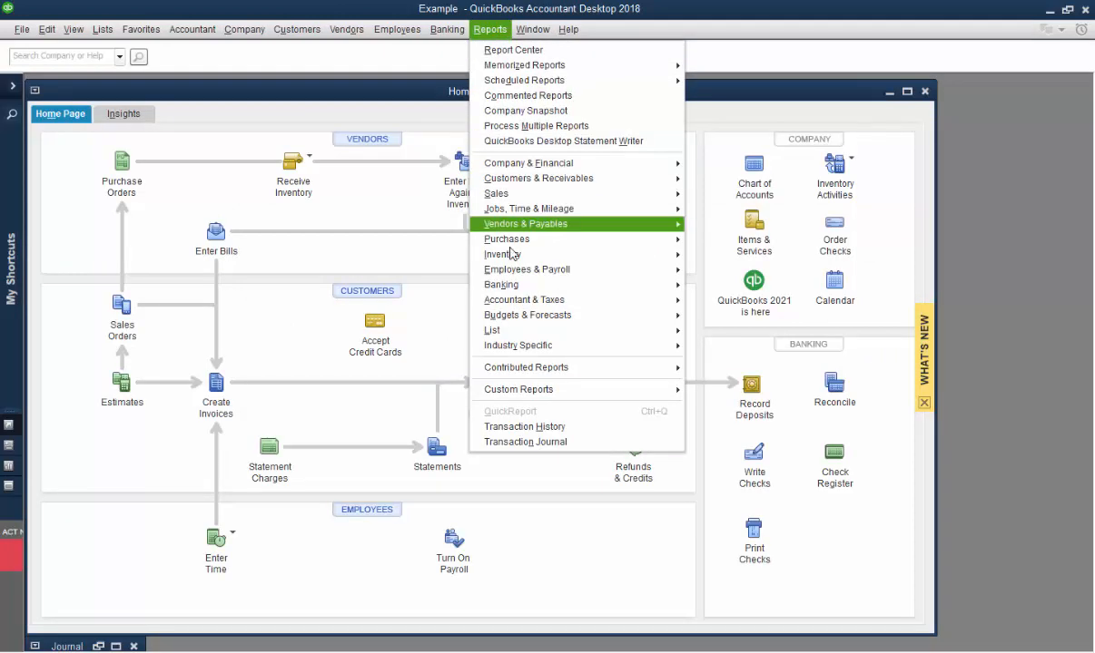
pyautogui.moveTo(513, 310)
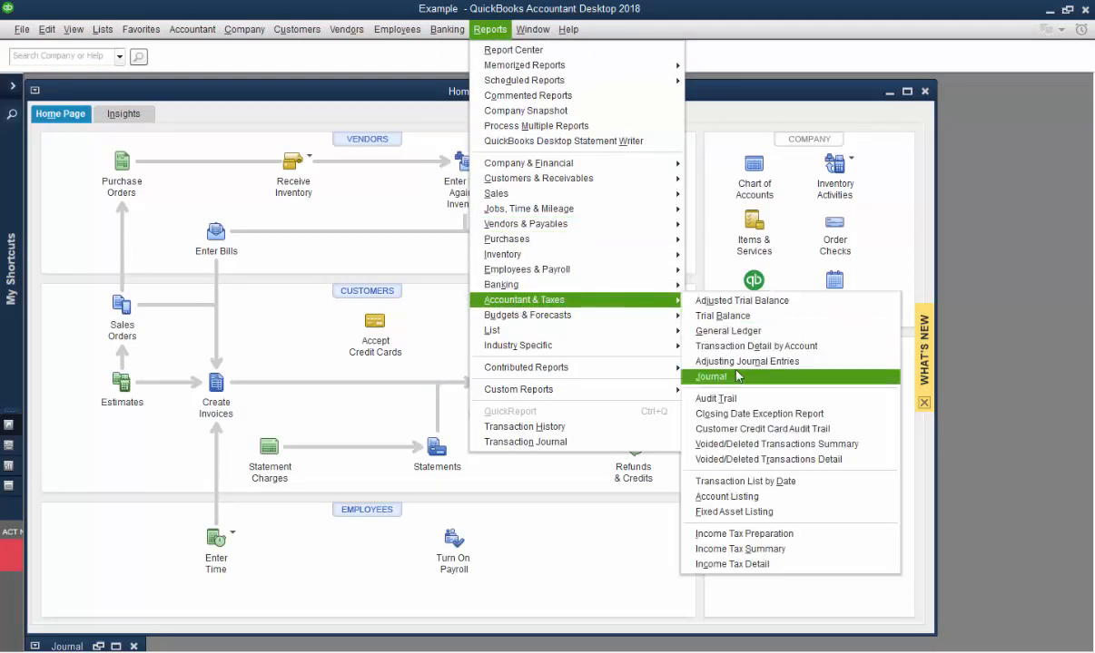
pyautogui.click(726, 313)
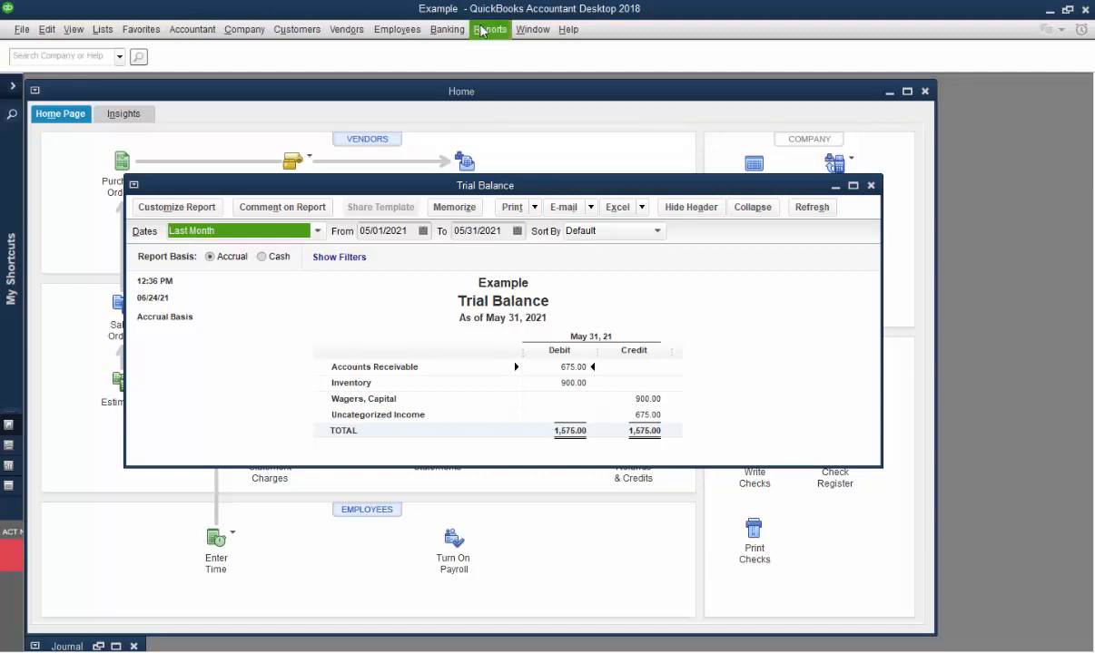
# Step: Start a general journal entry dated 05/31/2021 with entry number 1, not marked as an adjusting entry
pyautogui.click(228, 34)
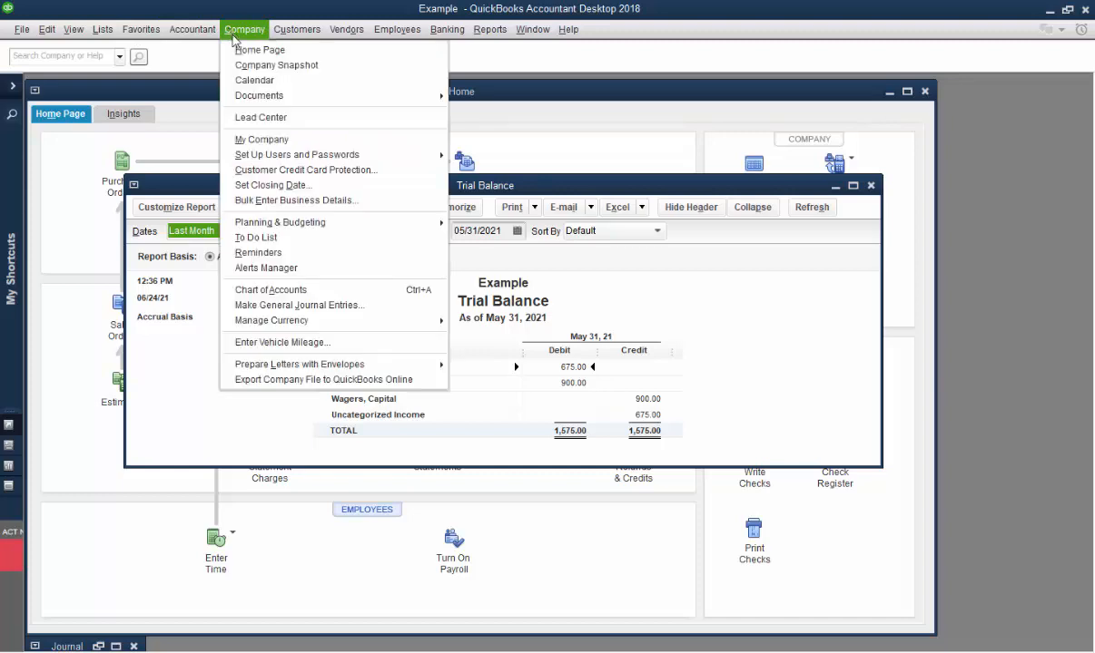
pyautogui.click(273, 312)
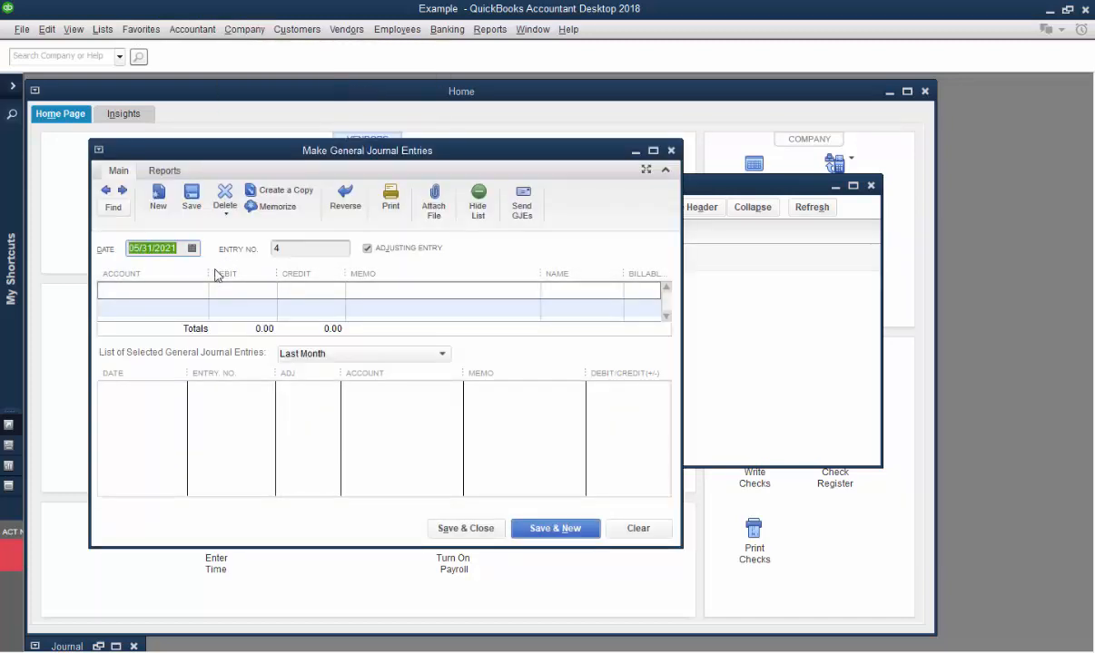
pyautogui.click(276, 248)
pyautogui.write('1')
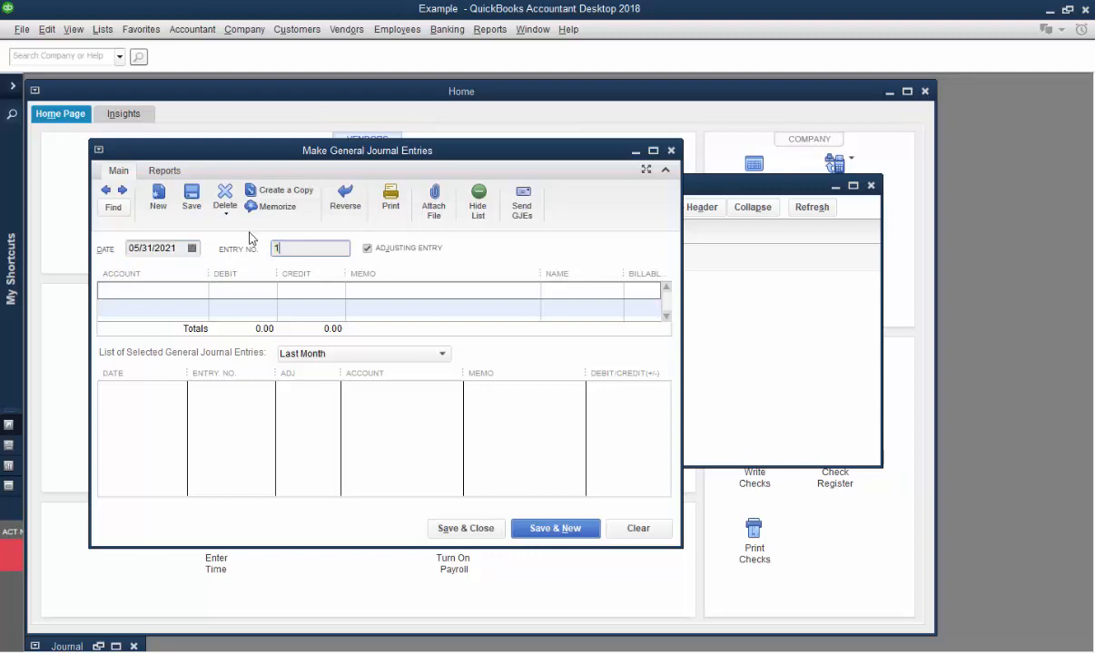
pyautogui.click(367, 248)
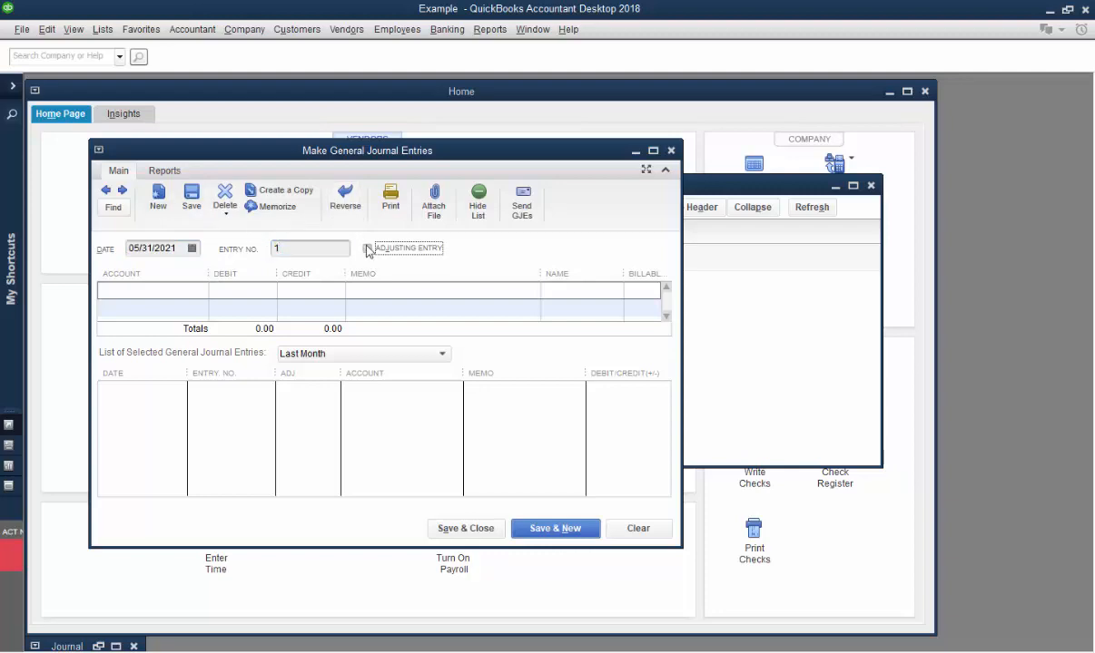
pyautogui.click(652, 151)
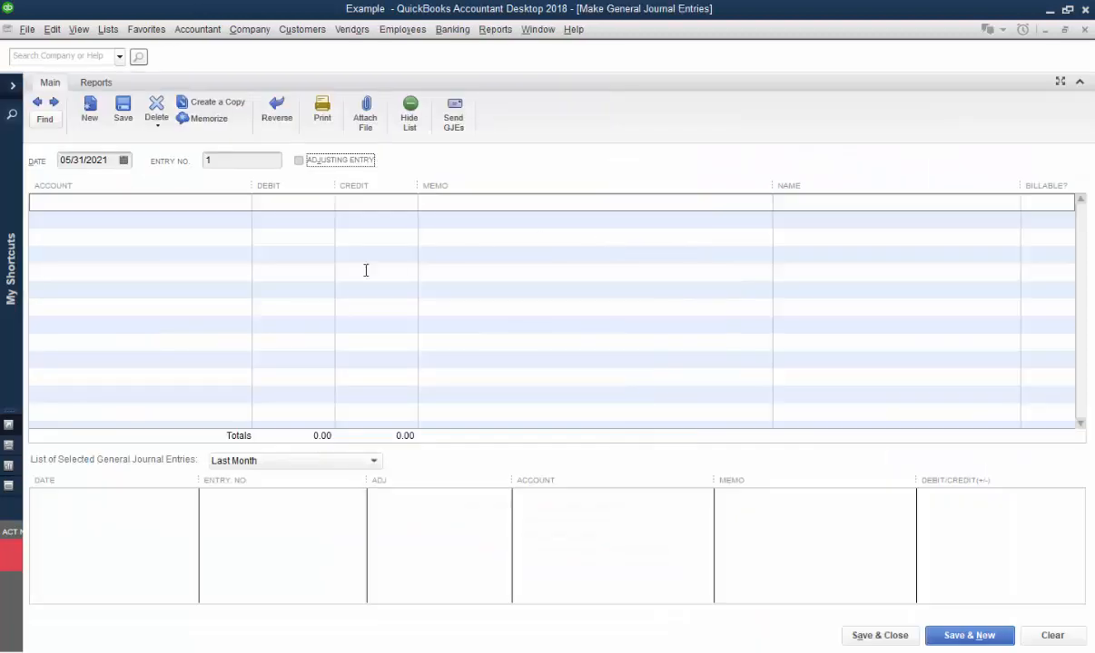
# Step: Debit Uncategorized Income 675 and credit the owner's Capital account 675 in journal entry 1
pyautogui.click(241, 207)
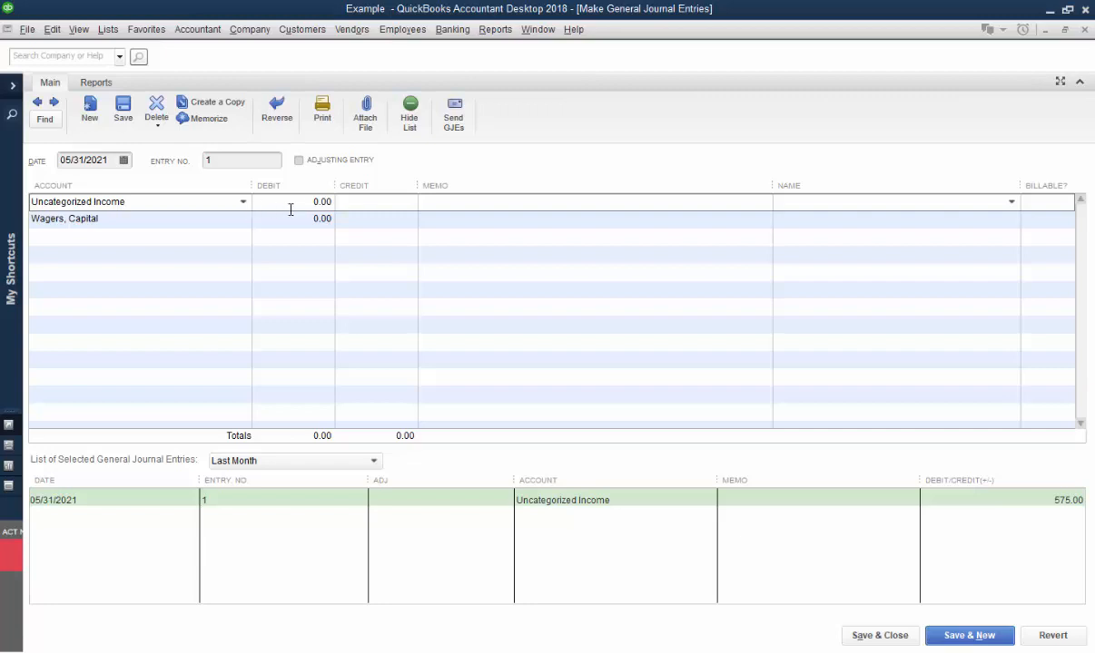
pyautogui.click(318, 203)
pyautogui.write('675')
pyautogui.press('Down')
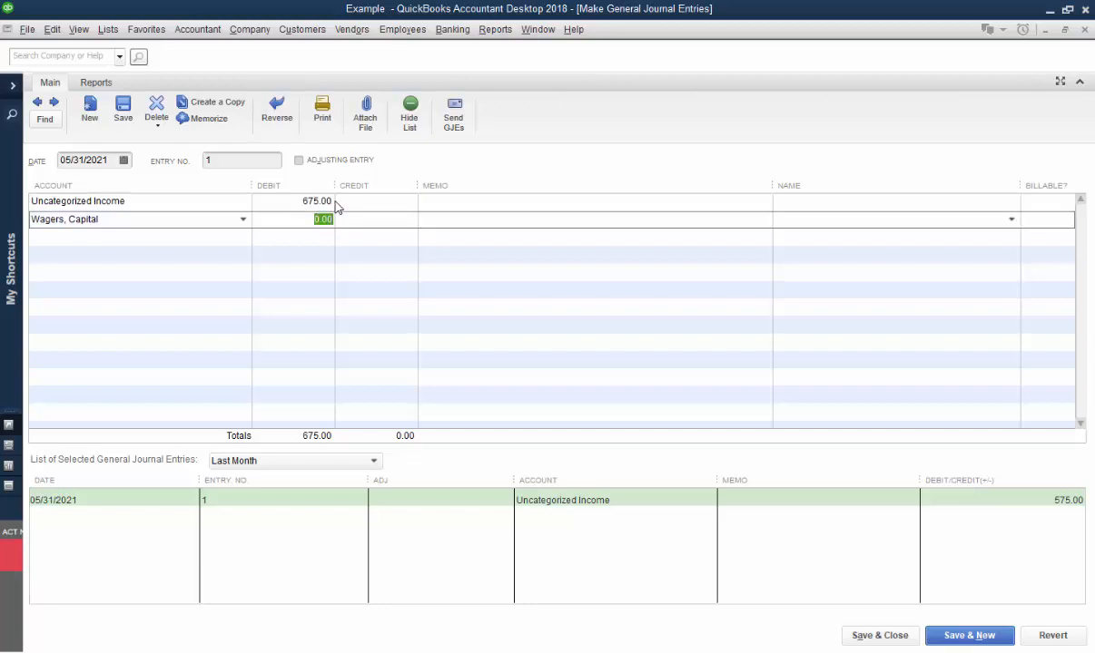
pyautogui.press('Tab')
pyautogui.write('675')
pyautogui.press('Tab')
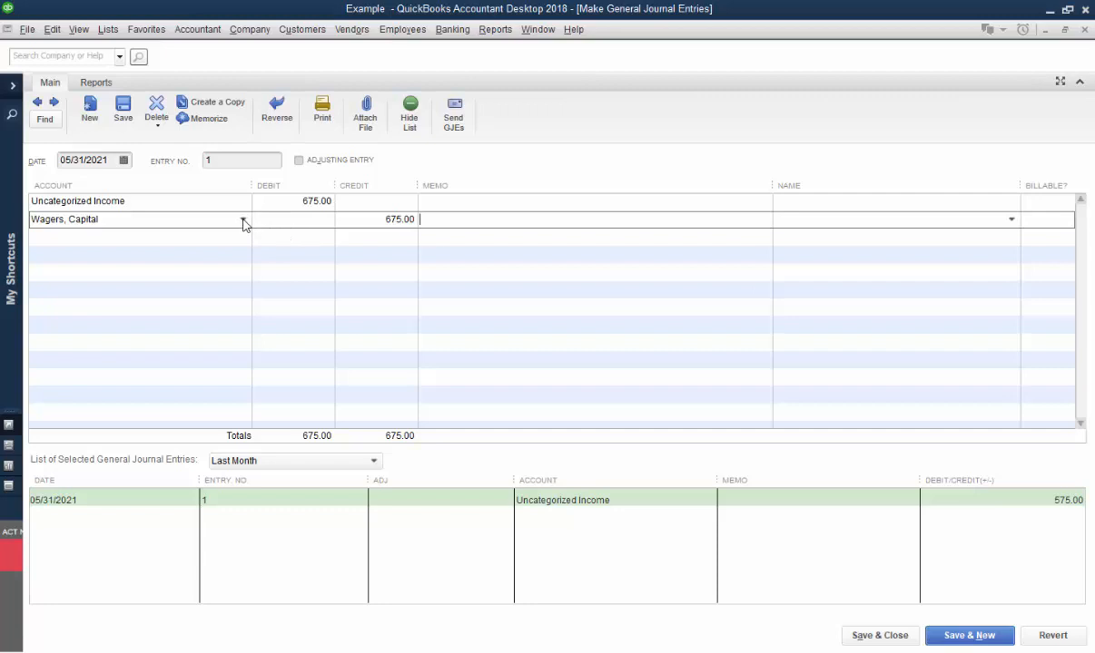
# Step: Save the changes to journal entry 1 and close it to return to the Trial Balance
pyautogui.click(124, 110)
pyautogui.click(476, 211)
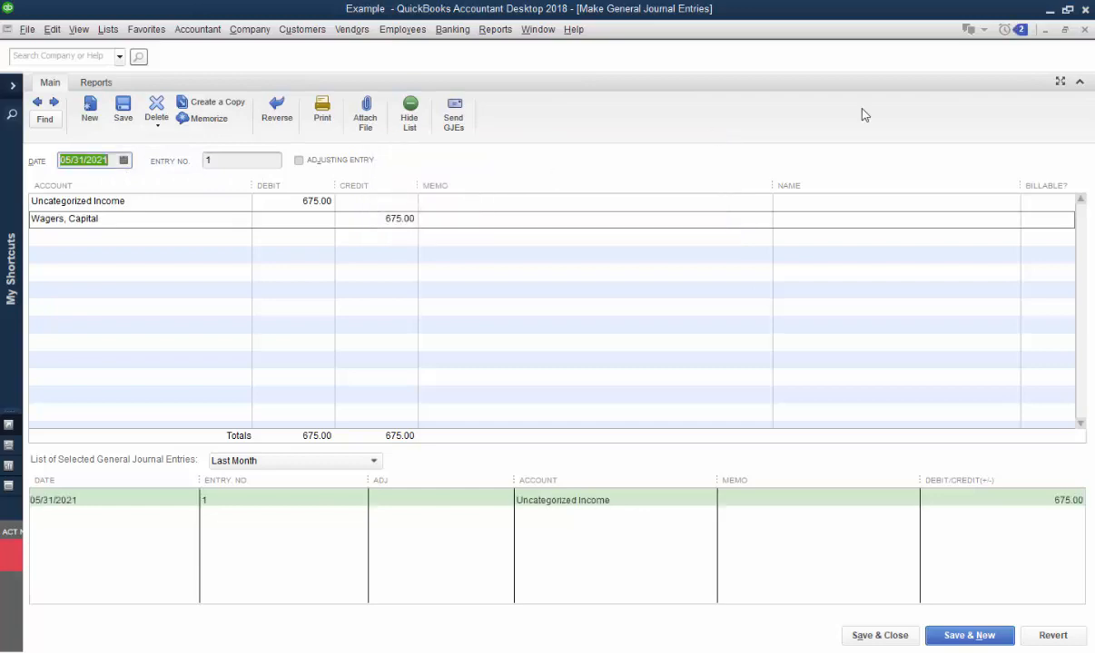
pyautogui.click(1085, 30)
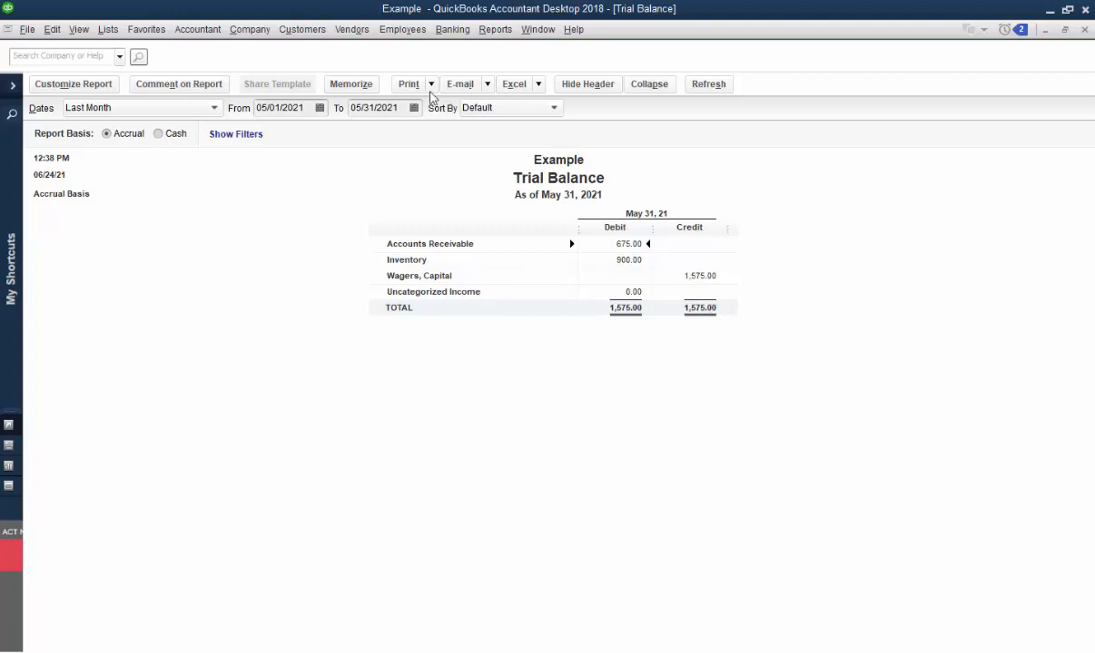
# Step: Start a new vendor record in the Vendor Center with the name New Vendor 1
pyautogui.click(347, 31)
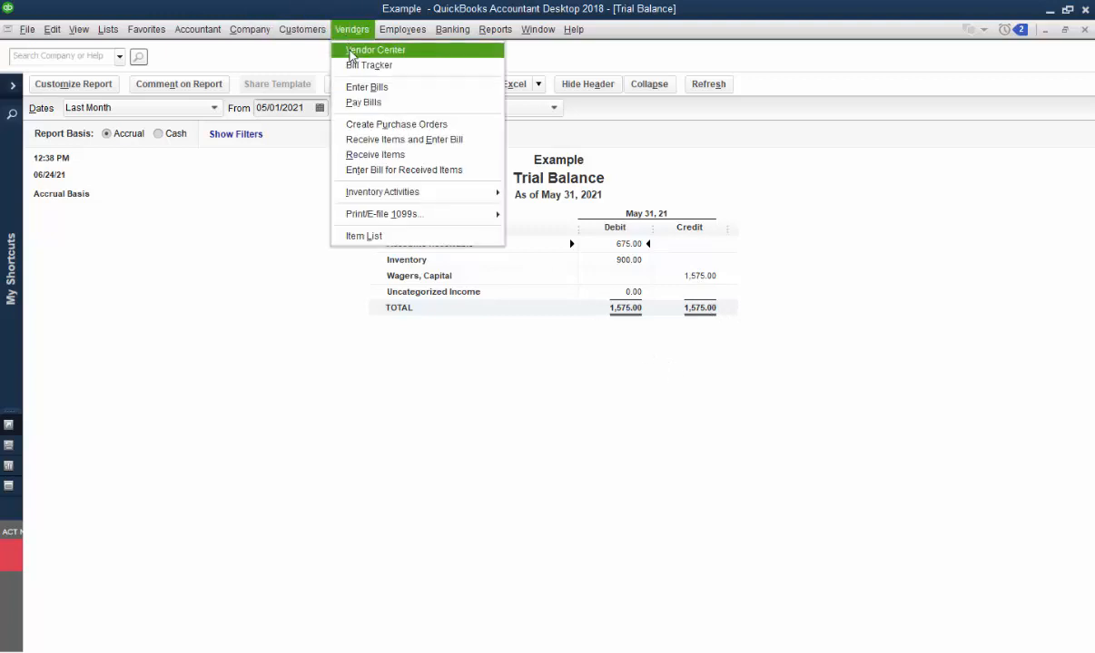
pyautogui.click(350, 51)
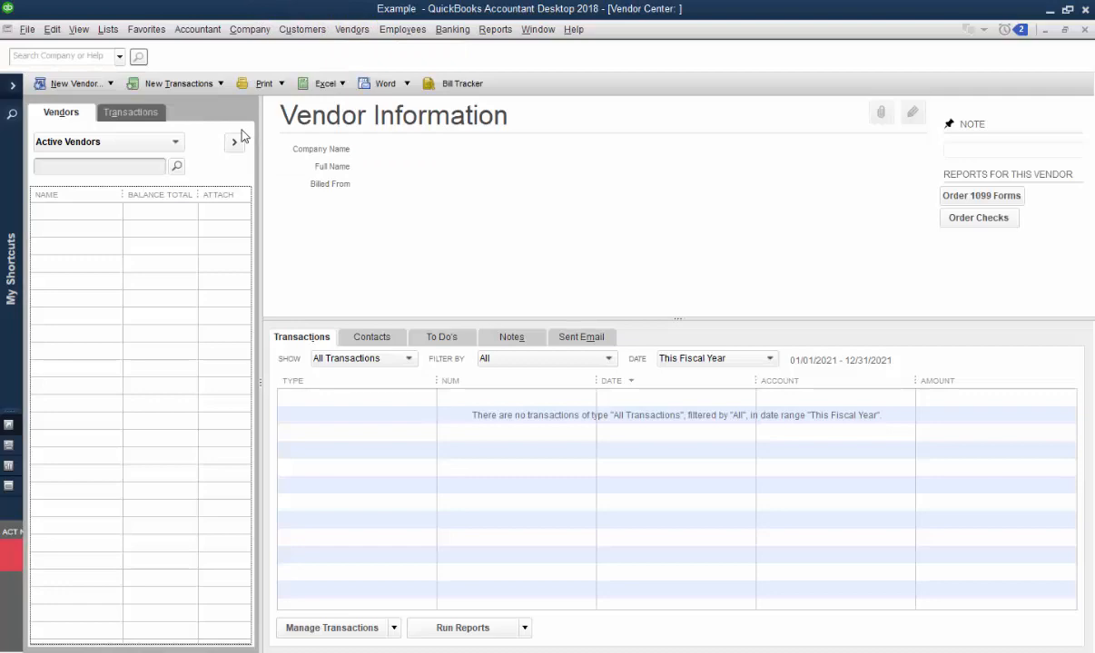
pyautogui.click(83, 82)
pyautogui.click(88, 104)
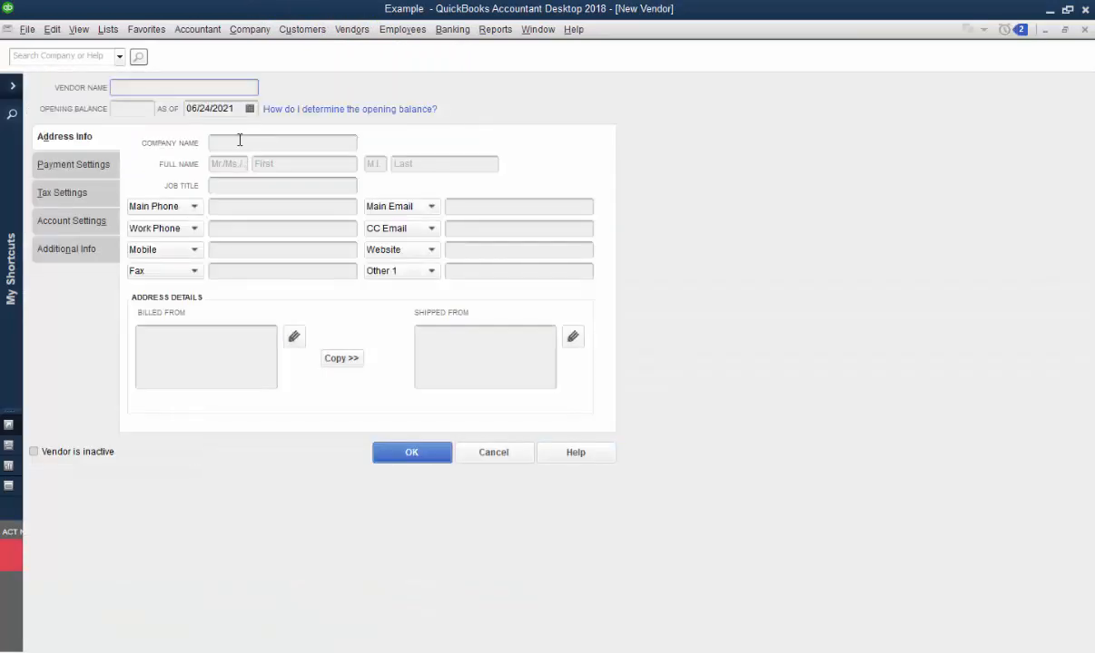
pyautogui.write('New Vendor 1')
# Step: Give New Vendor 1 an opening balance of 835 as of 05/31/2021 and save the record
pyautogui.click(144, 109)
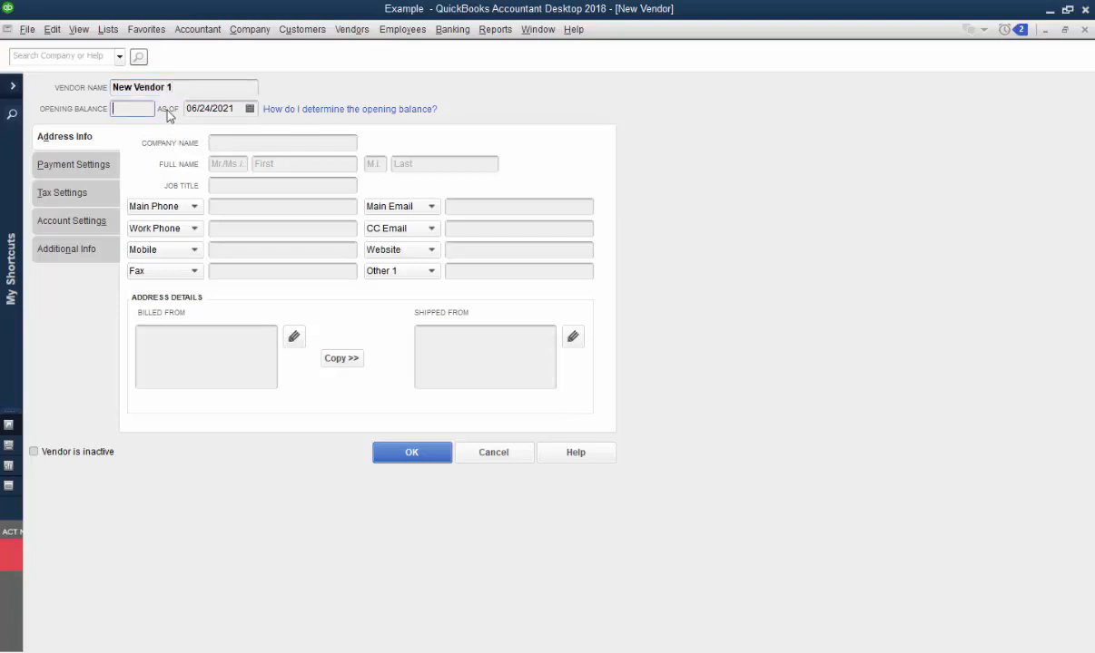
pyautogui.write('835')
pyautogui.click(250, 111)
pyautogui.click(202, 131)
pyautogui.click(223, 261)
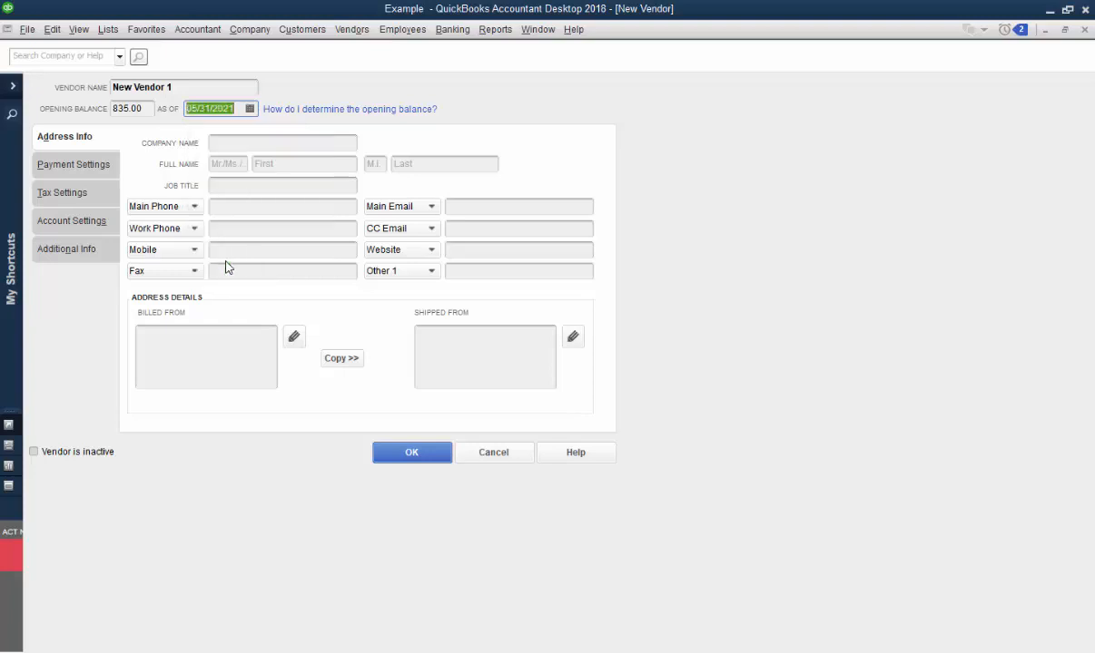
pyautogui.click(423, 459)
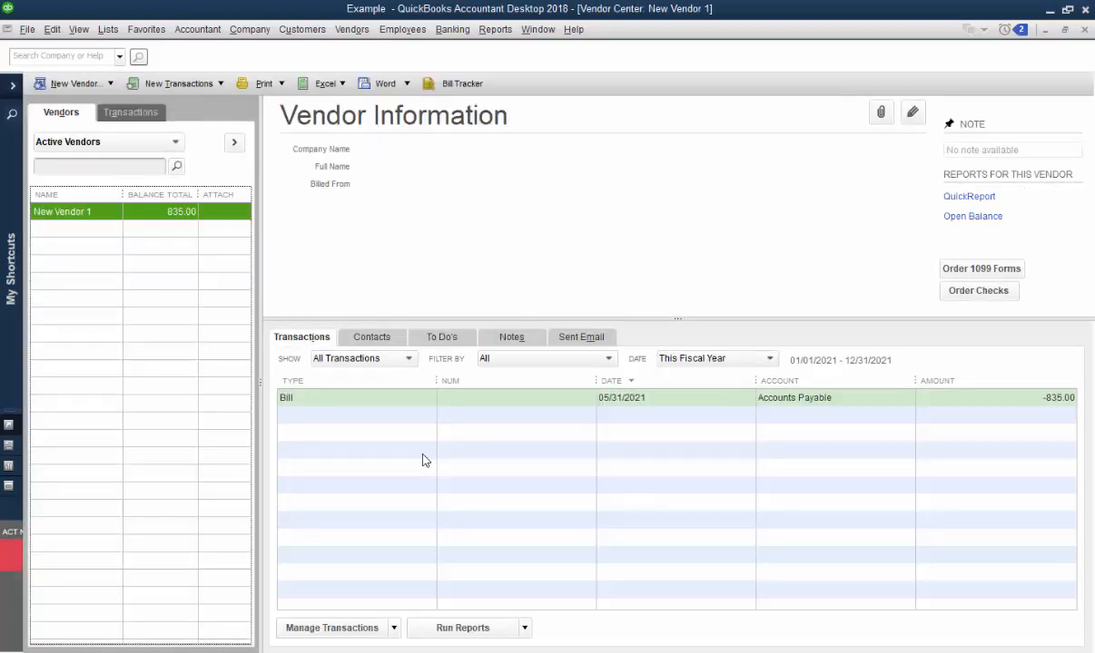
# Step: Add a second vendor named New Vendor 2 with an opening balance of 125 as of 05/31/2021, and close the Vendor Center
pyautogui.click(55, 87)
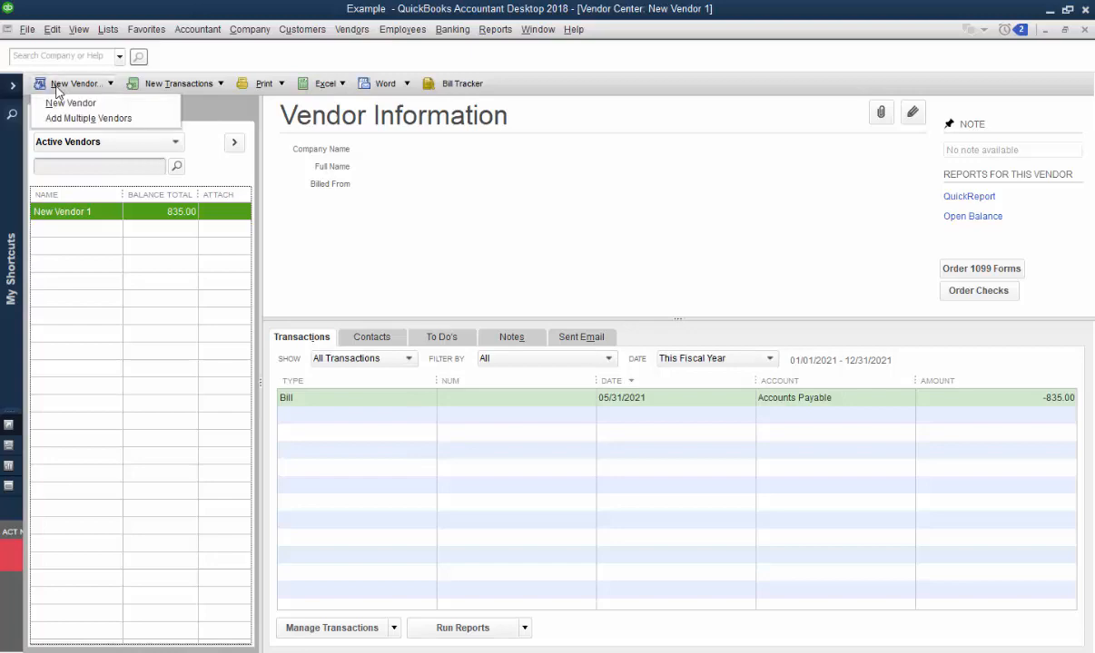
pyautogui.click(59, 102)
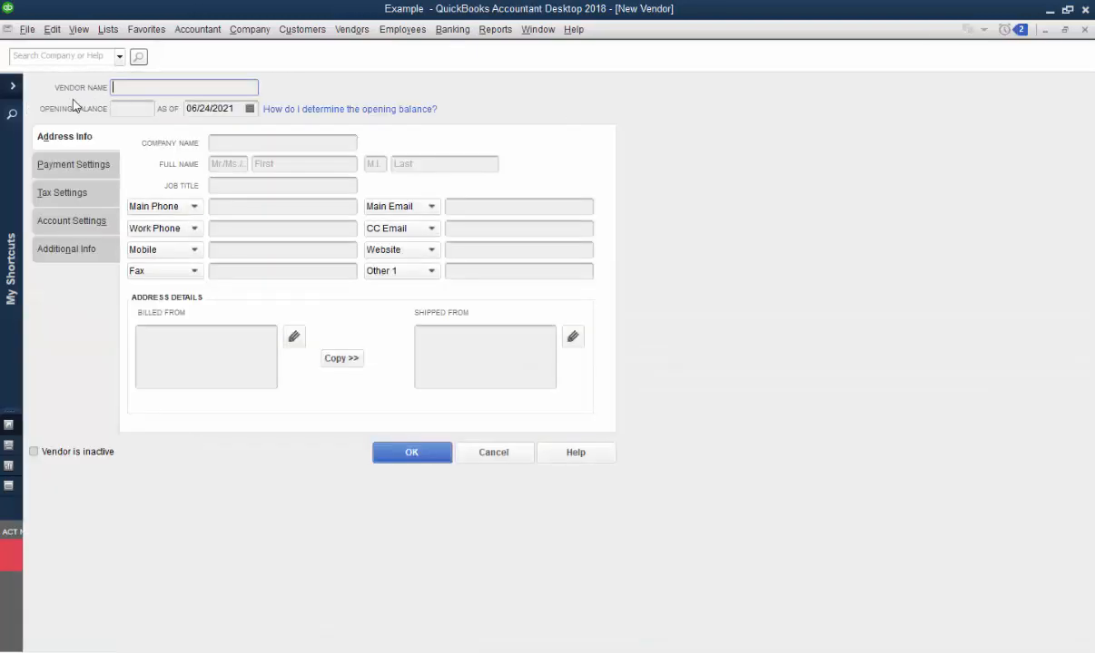
pyautogui.write('New Vendor 2')
pyautogui.click(131, 112)
pyautogui.write('125')
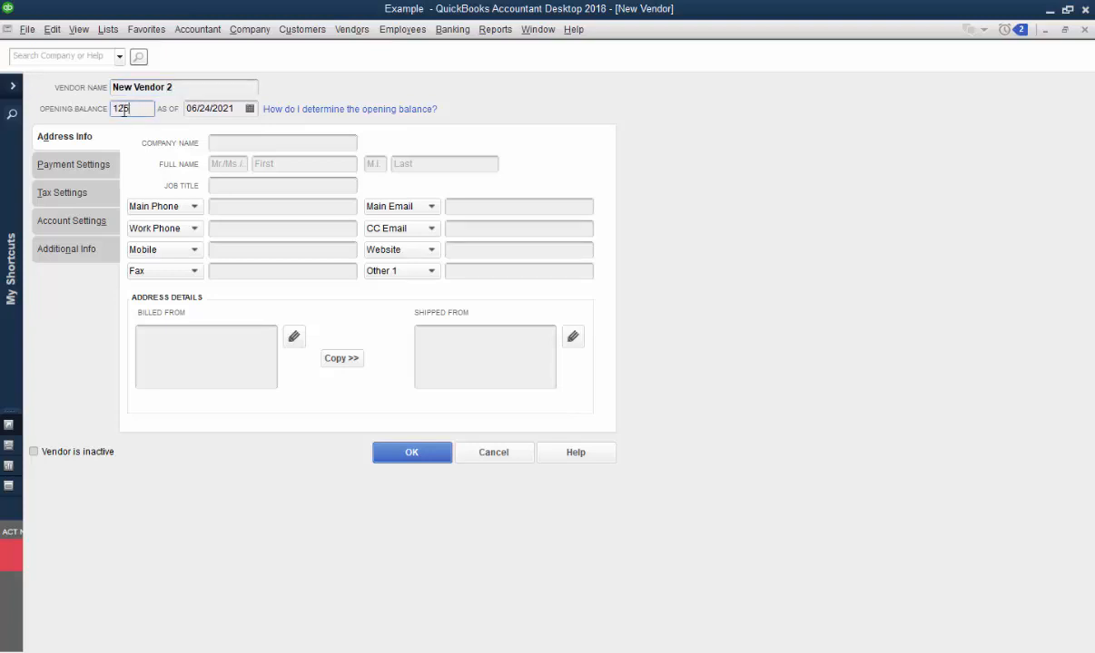
pyautogui.click(249, 109)
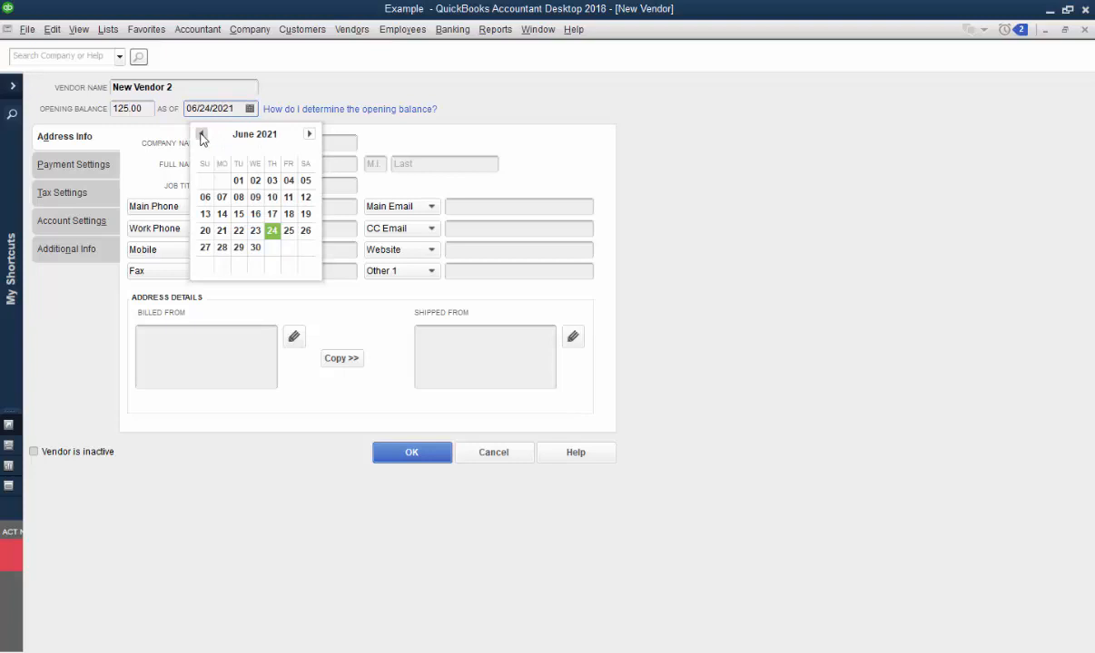
pyautogui.click(201, 136)
pyautogui.click(221, 265)
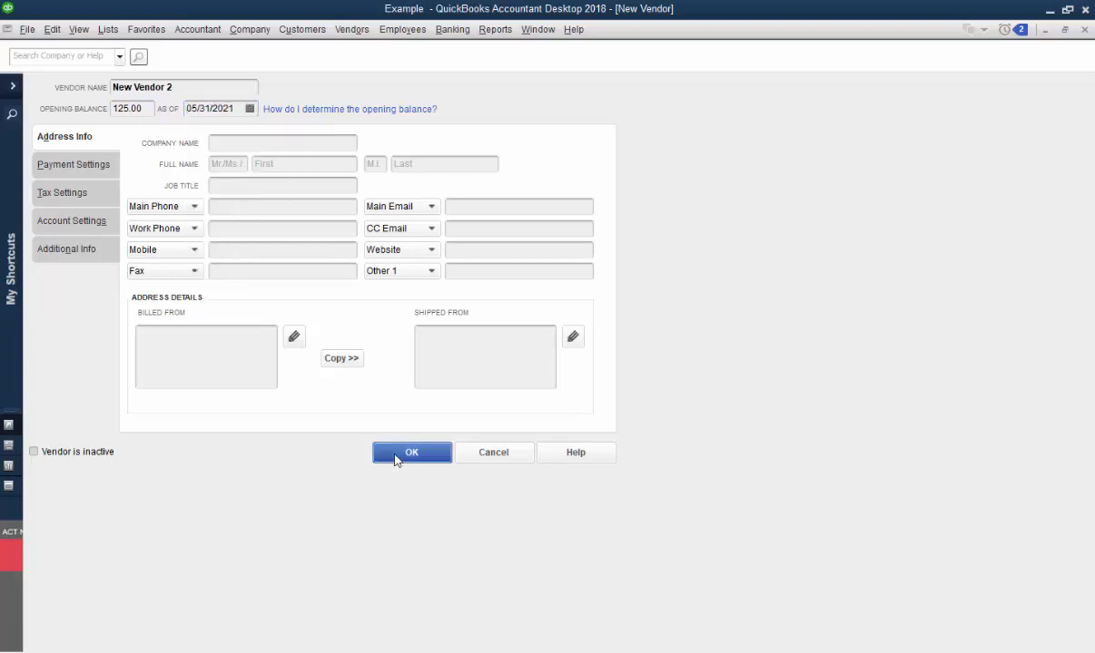
pyautogui.click(410, 453)
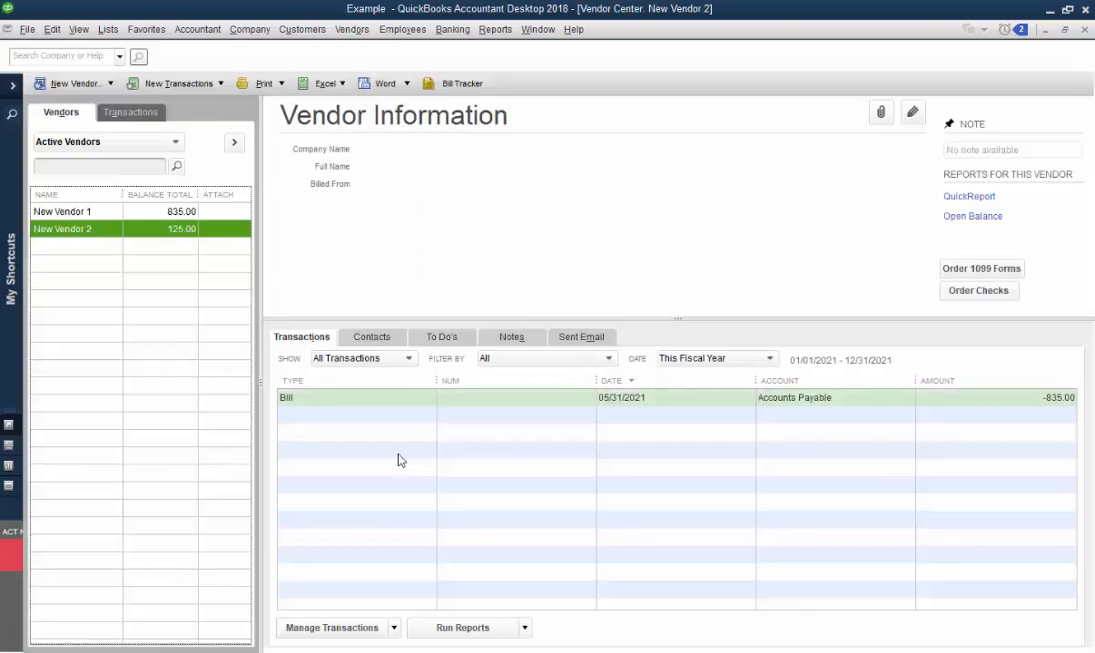
pyautogui.click(1085, 30)
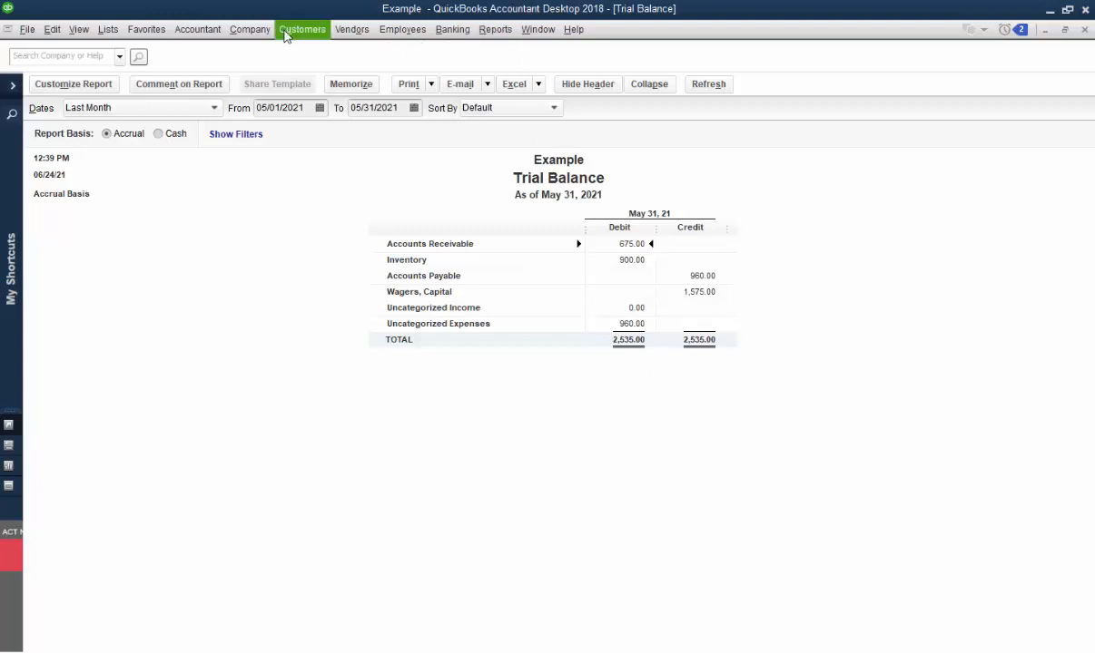
# Step: Start general journal entry 2 dated 05/31/2021 with a 960 credit to Uncategorized Expenses
pyautogui.click(250, 30)
pyautogui.click(306, 290)
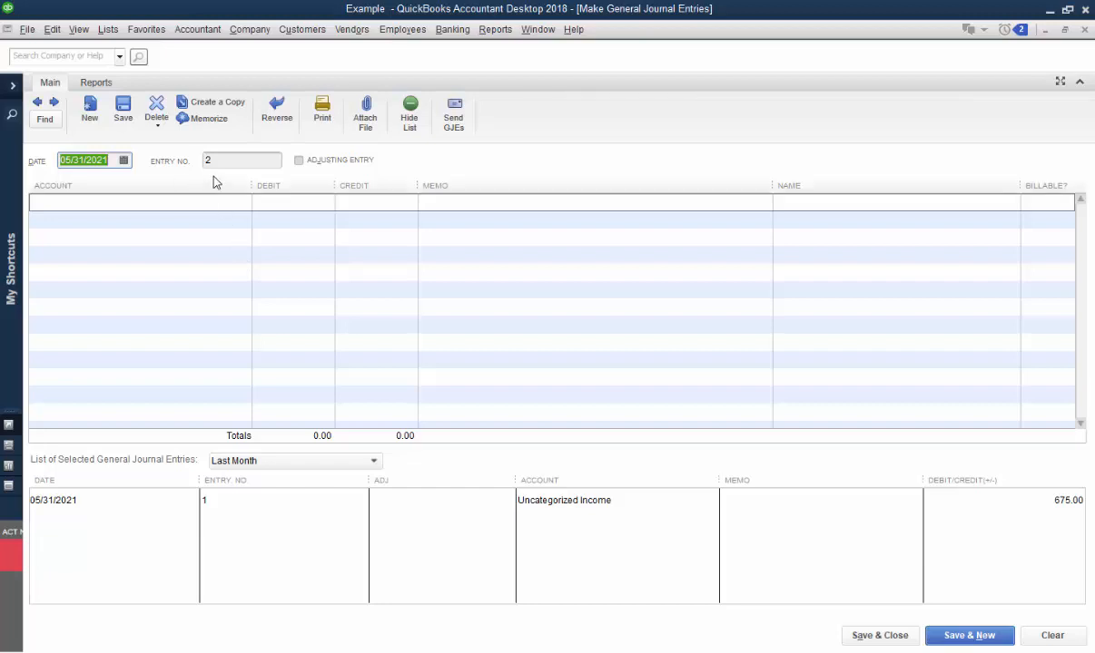
pyautogui.click(232, 202)
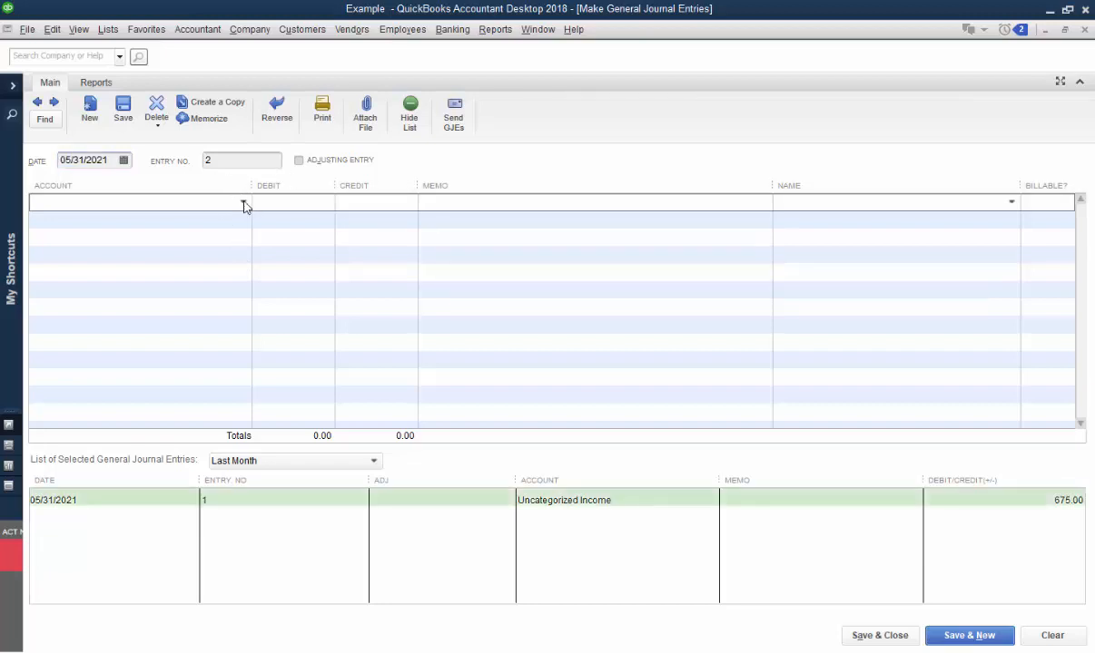
pyautogui.click(243, 203)
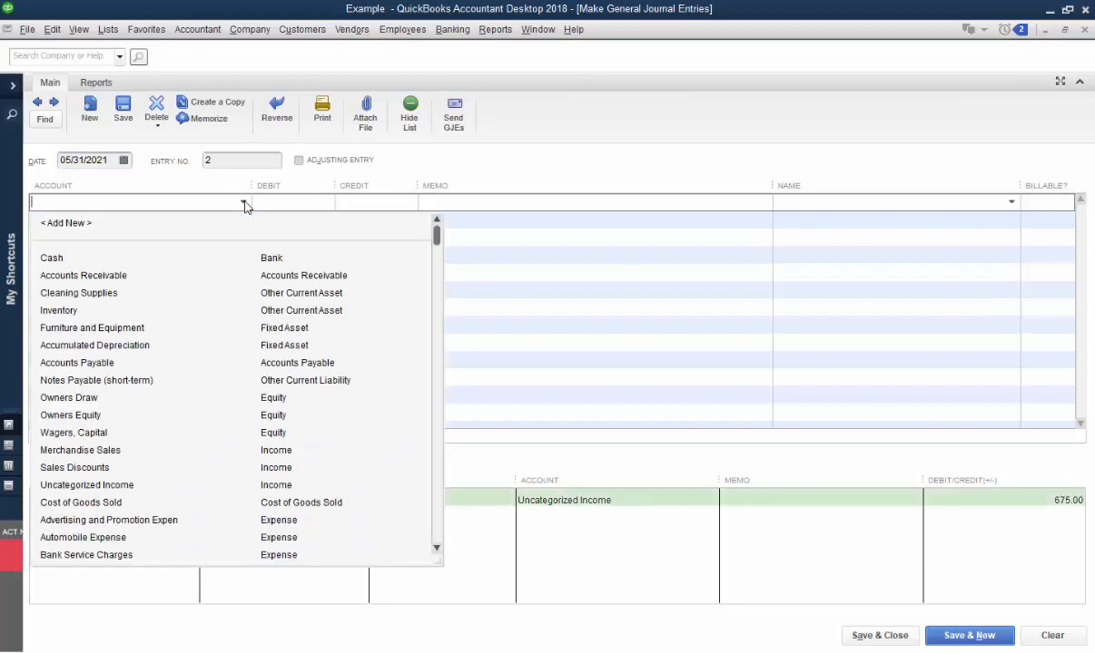
pyautogui.click(438, 507)
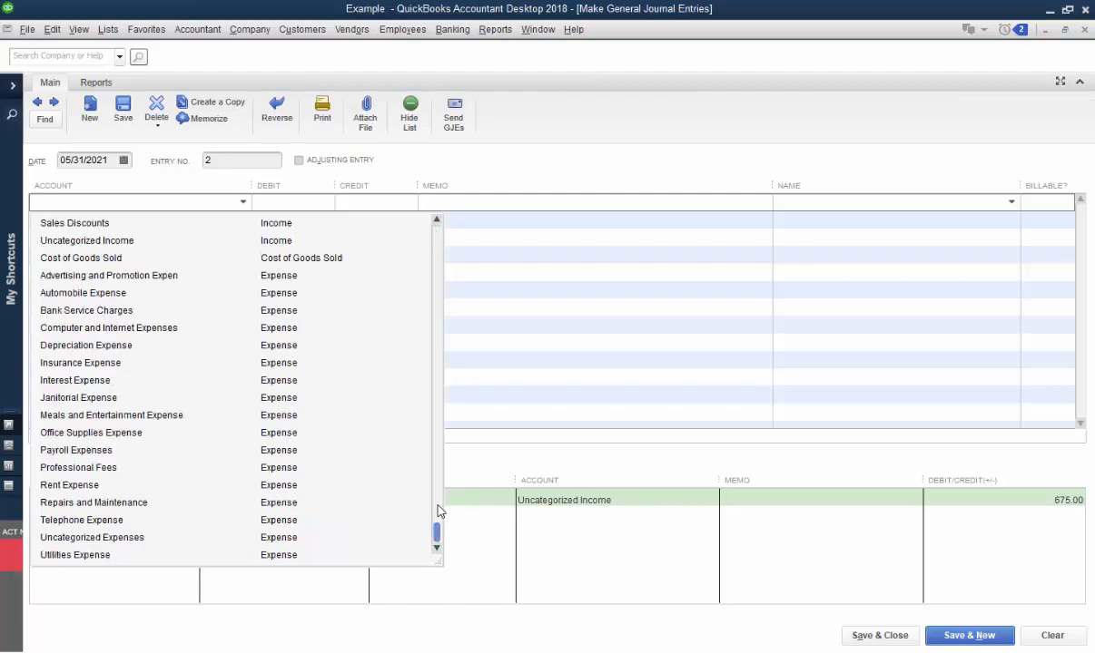
pyautogui.click(331, 542)
pyautogui.click(327, 202)
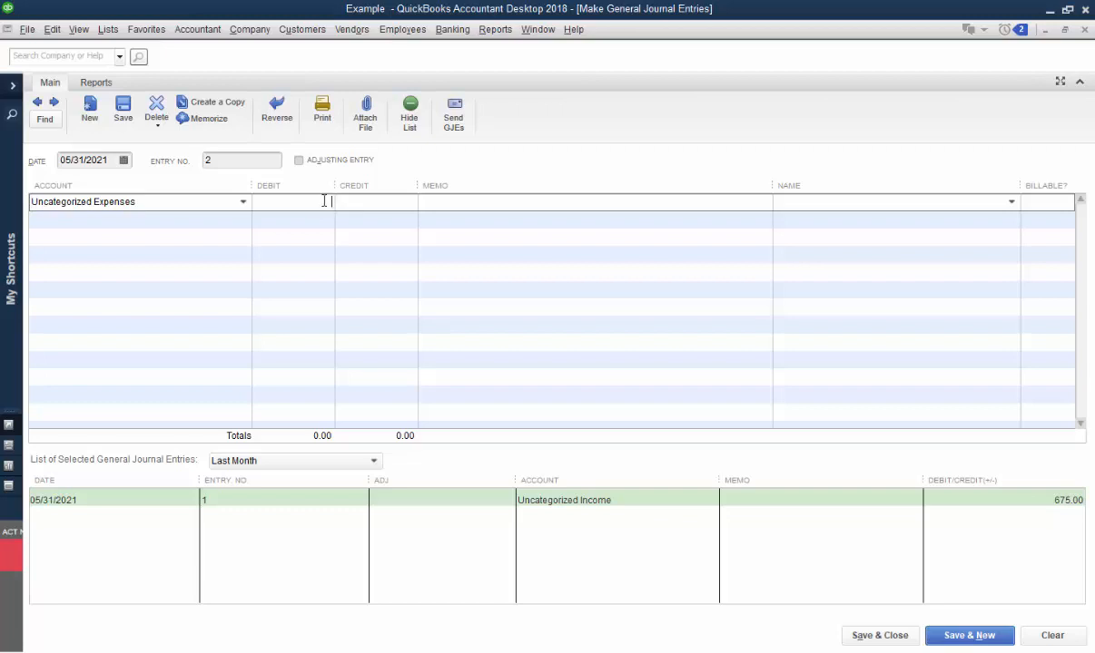
pyautogui.click(372, 201)
pyautogui.write('960')
# Step: Assign the offsetting 960 debit line of journal entry 2 to the owner's Capital account
pyautogui.click(237, 223)
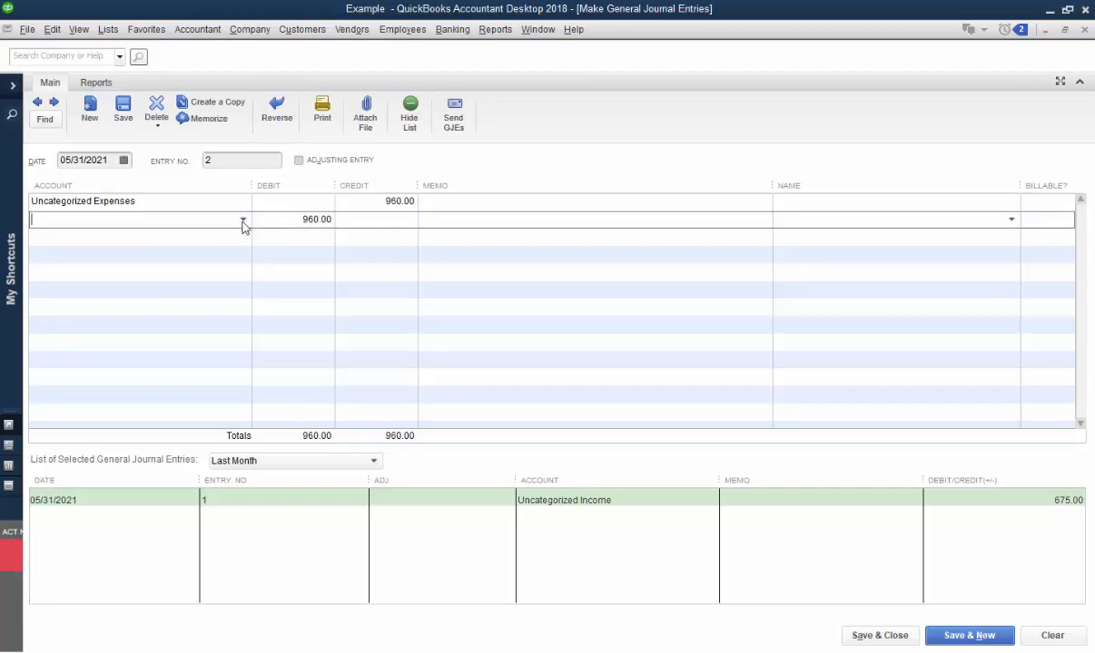
pyautogui.click(243, 220)
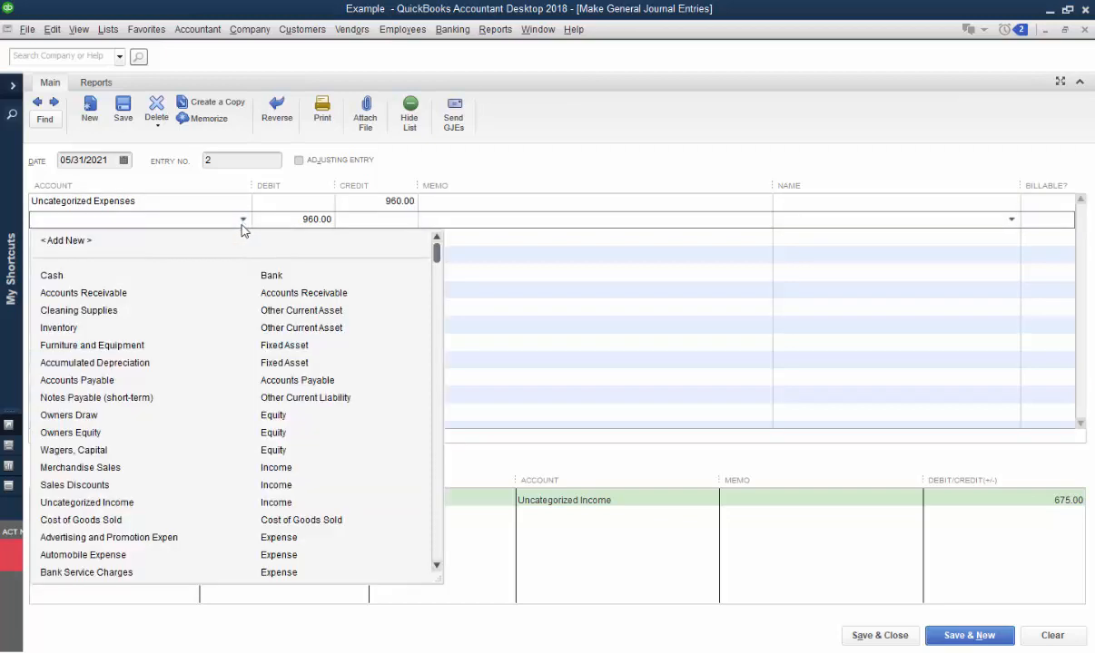
pyautogui.click(100, 452)
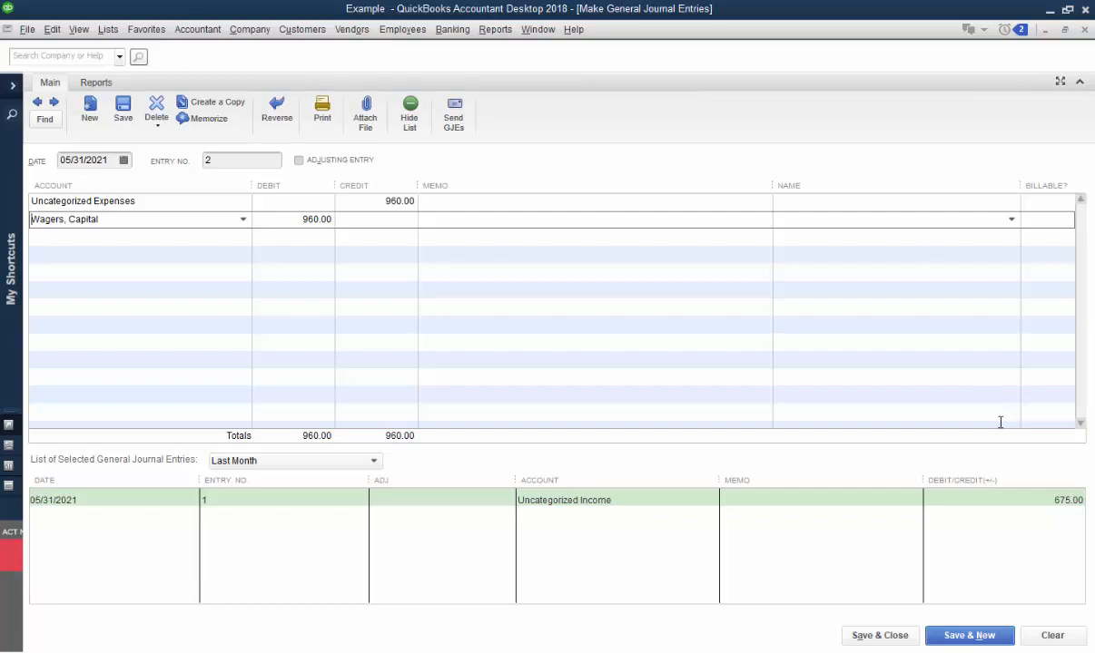
# Step: Save general journal entry 2 and return to the Trial Balance report
pyautogui.click(881, 635)
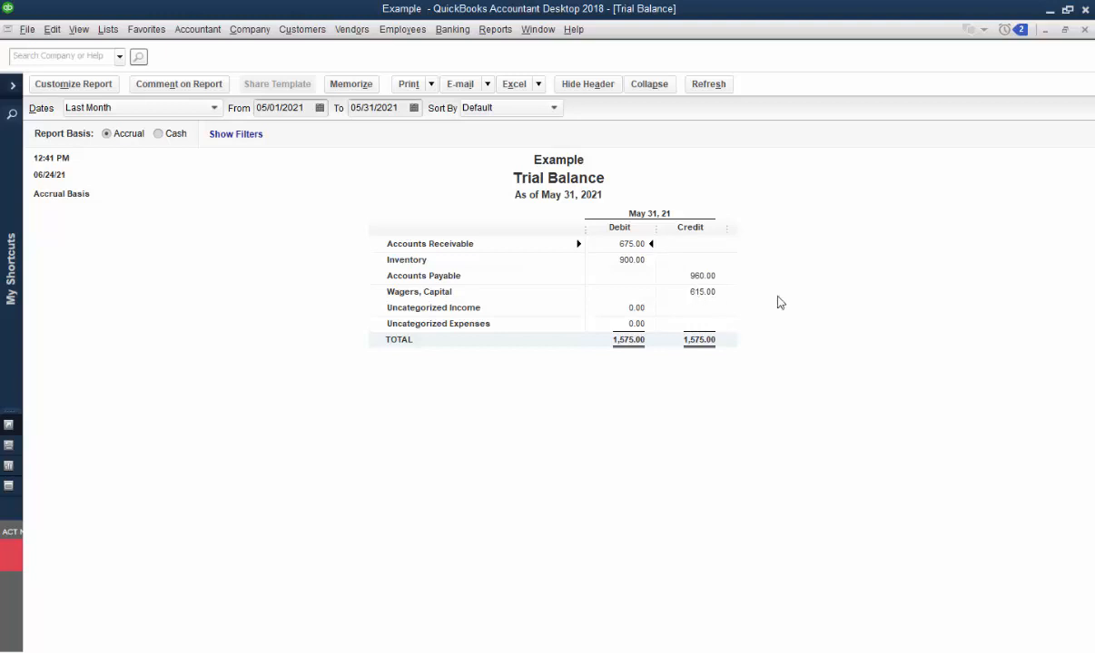
# Step: Examine the transactions behind the Accounts Receivable balance, including New Customer 1's opening balance invoice, and return to the Trial Balance
pyautogui.doubleClick(633, 243)
pyautogui.click(1084, 30)
pyautogui.doubleClick(624, 239)
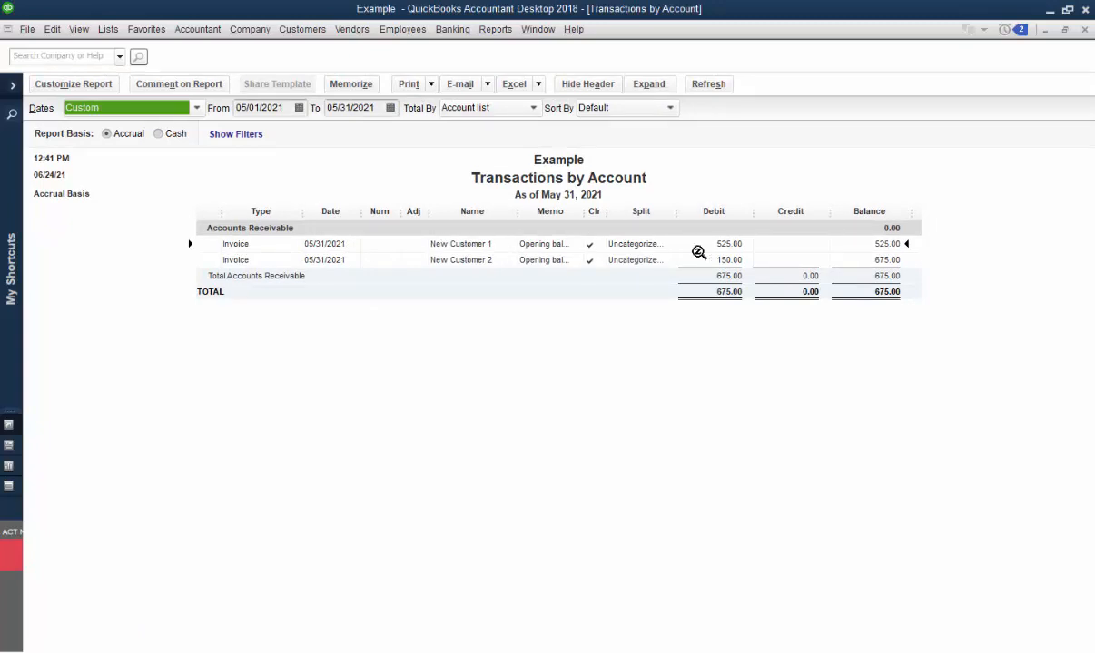
pyautogui.click(1087, 30)
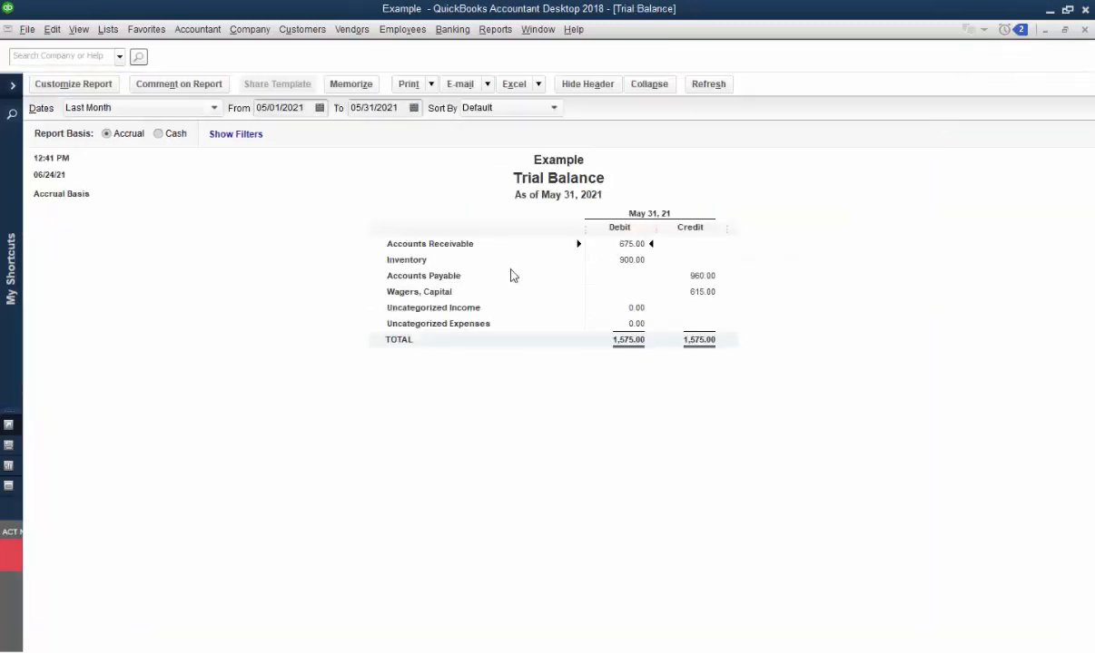
pyautogui.doubleClick(631, 244)
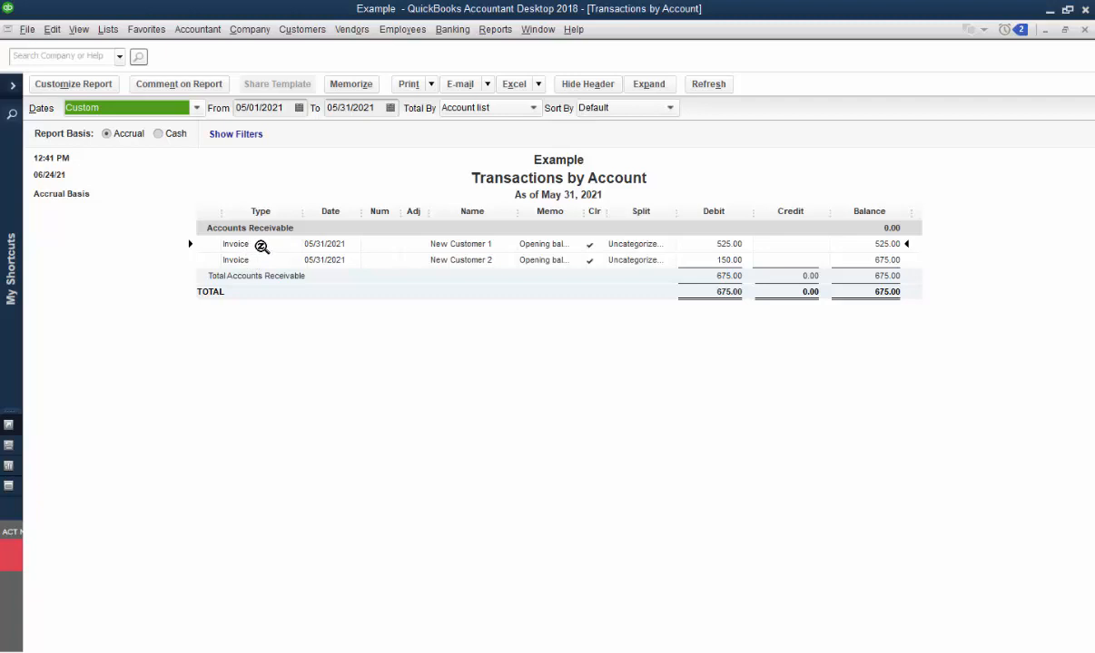
pyautogui.doubleClick(255, 242)
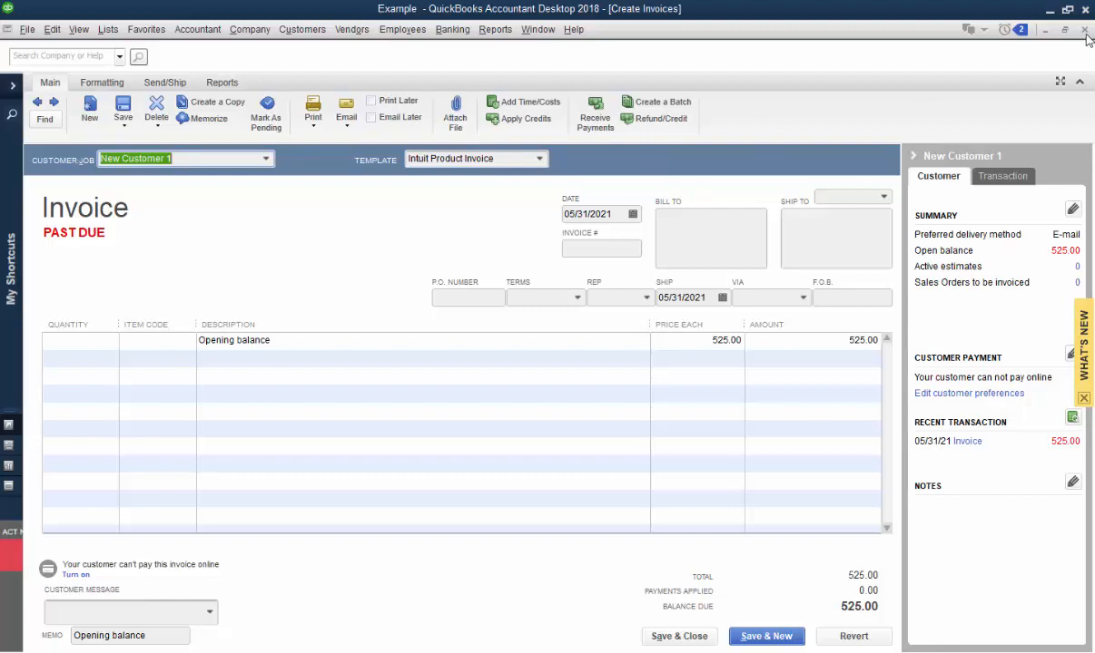
pyautogui.click(1085, 30)
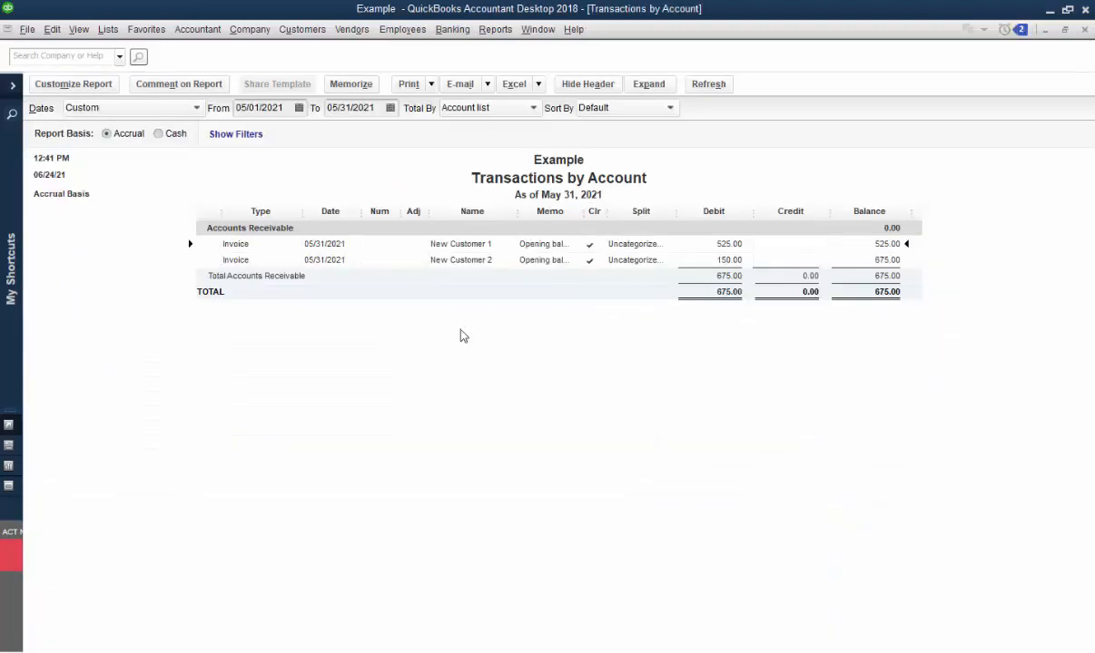
pyautogui.click(1084, 30)
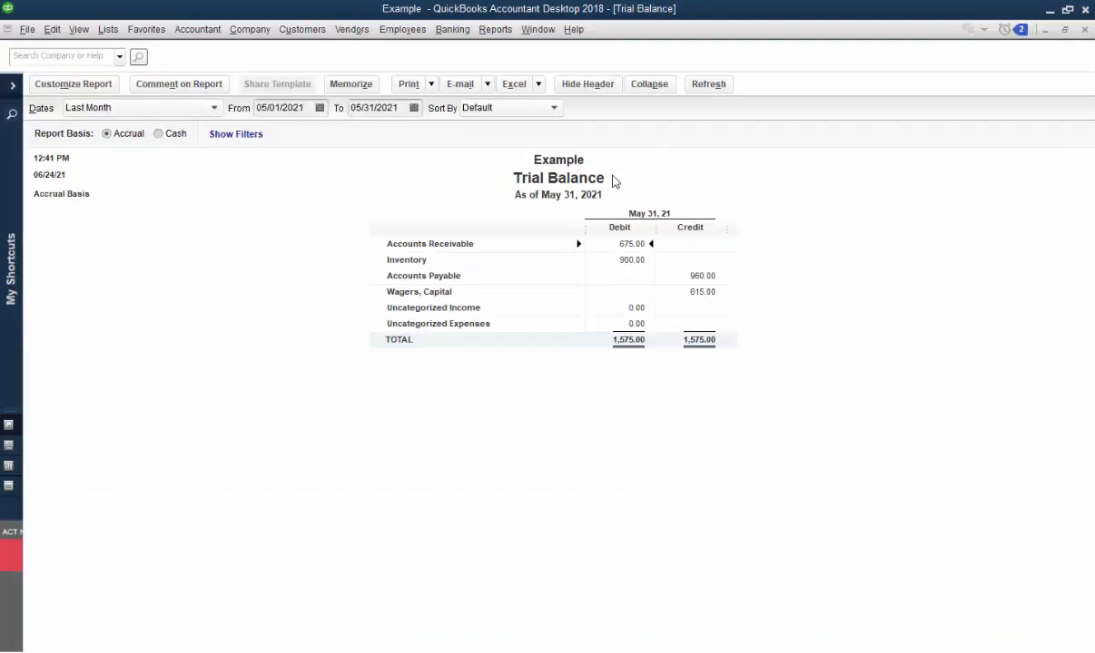
# Step: Examine the transactions behind the Accounts Payable balance, including New Vendor 1's opening balance bill, and return to the Trial Balance
pyautogui.doubleClick(700, 277)
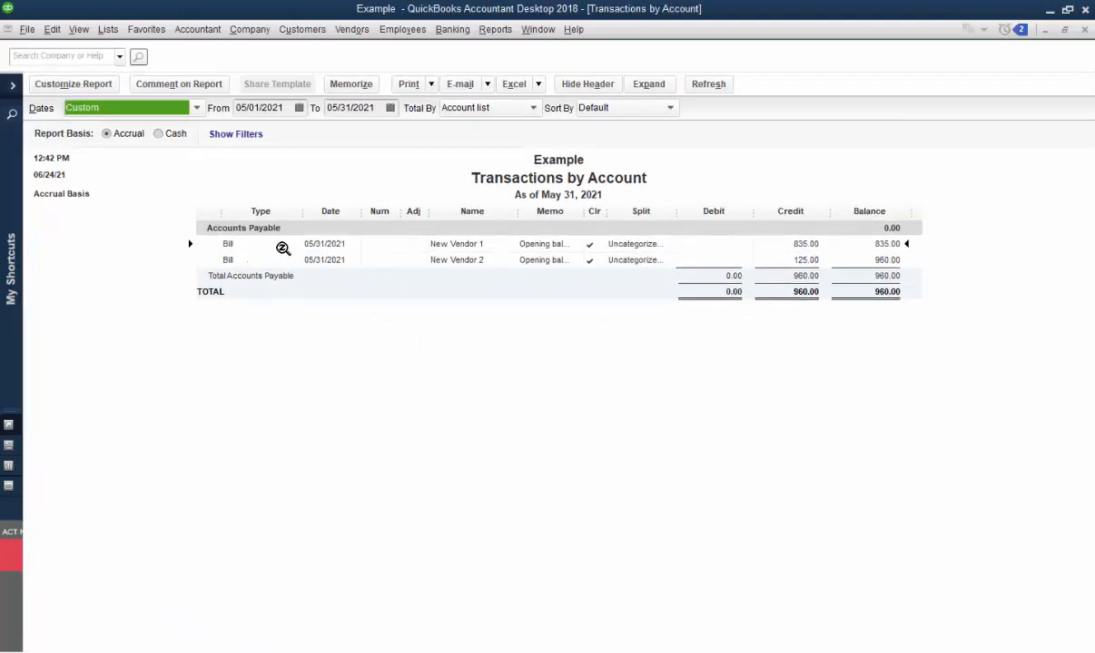
pyautogui.doubleClick(620, 248)
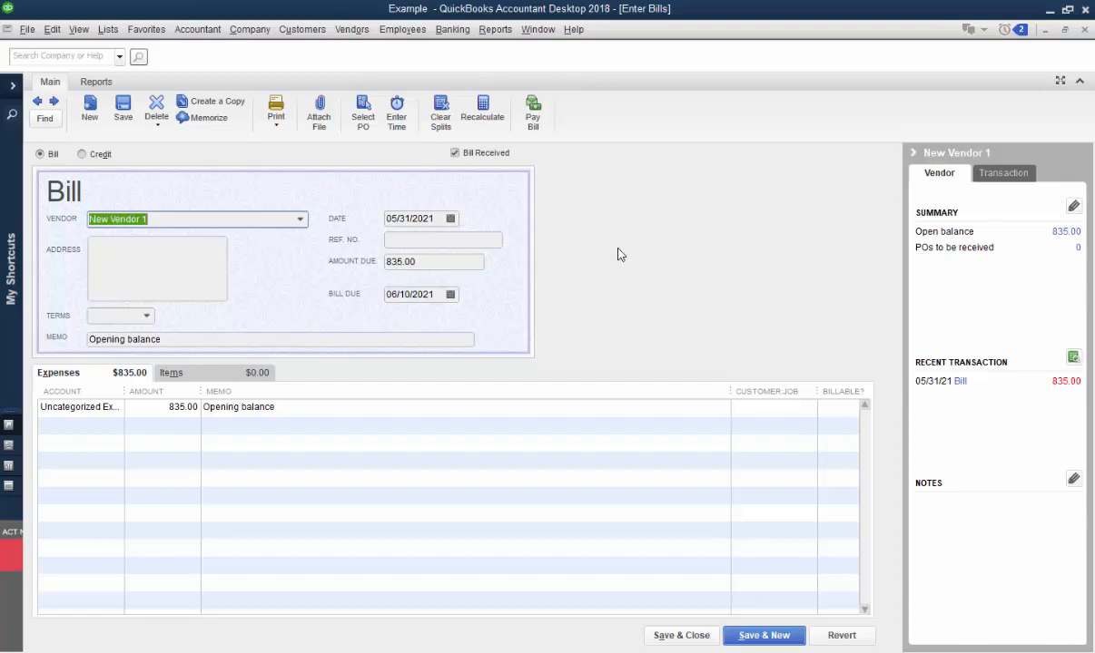
pyautogui.click(1084, 29)
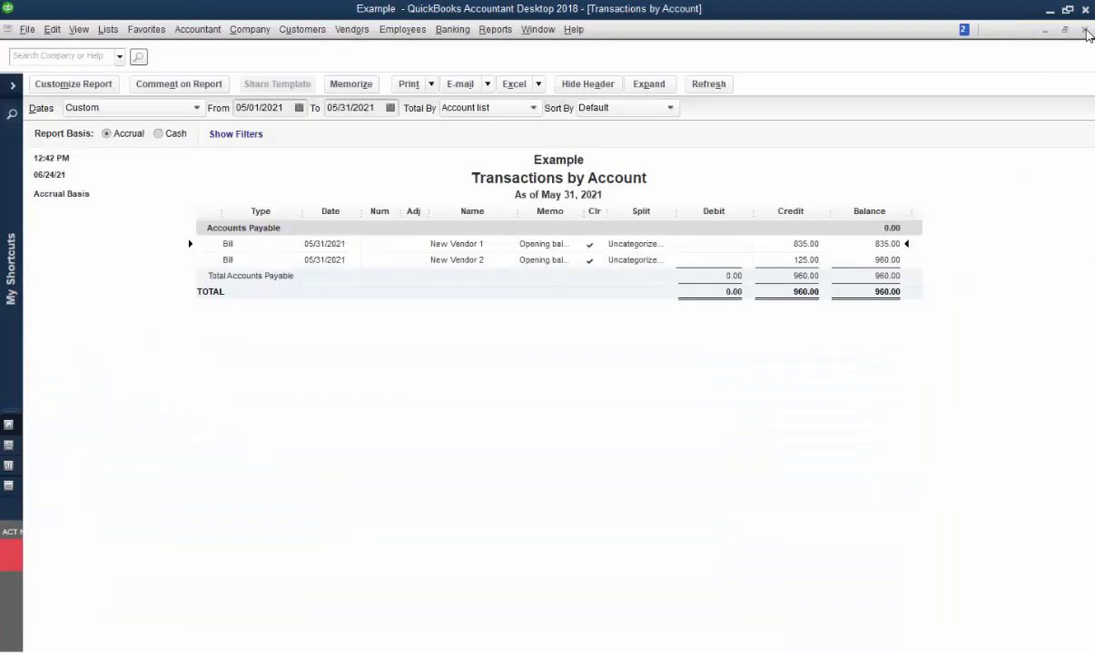
pyautogui.click(1084, 30)
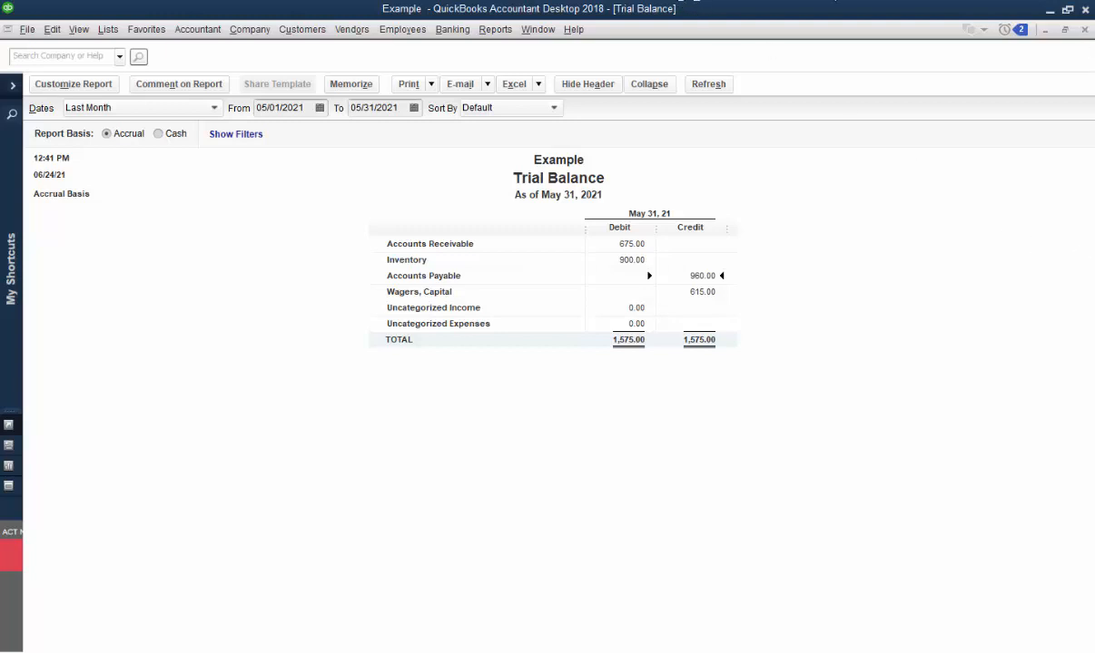
# Step: Open a new Fixed Asset account form from the Chart of Accounts to examine its opening balance option
pyautogui.click(113, 31)
pyautogui.click(122, 50)
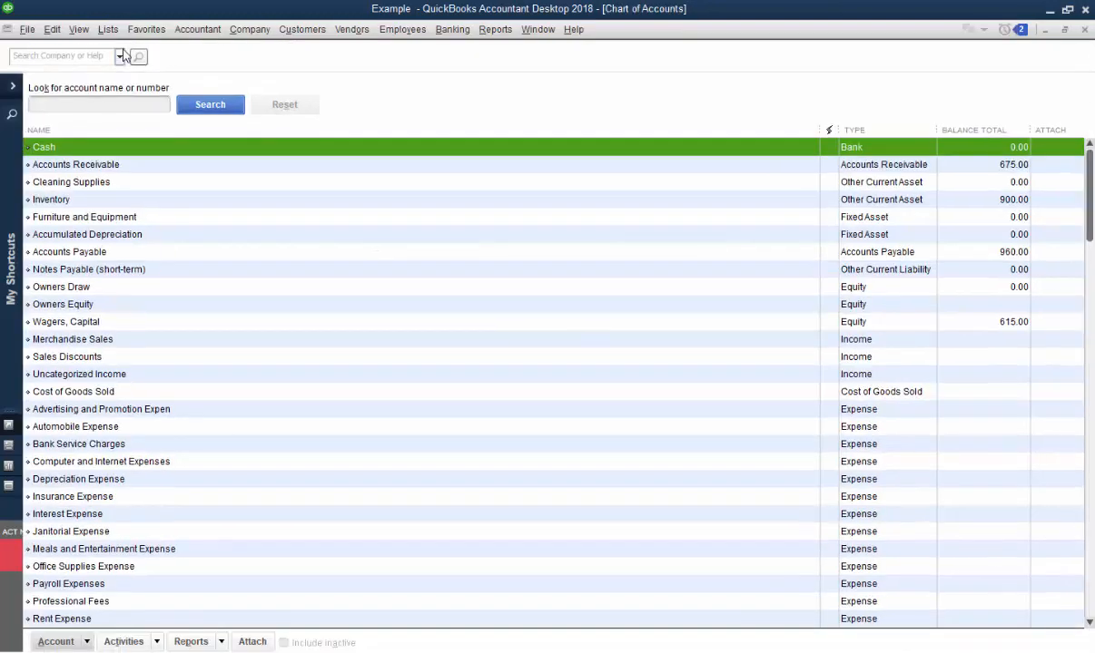
pyautogui.click(56, 642)
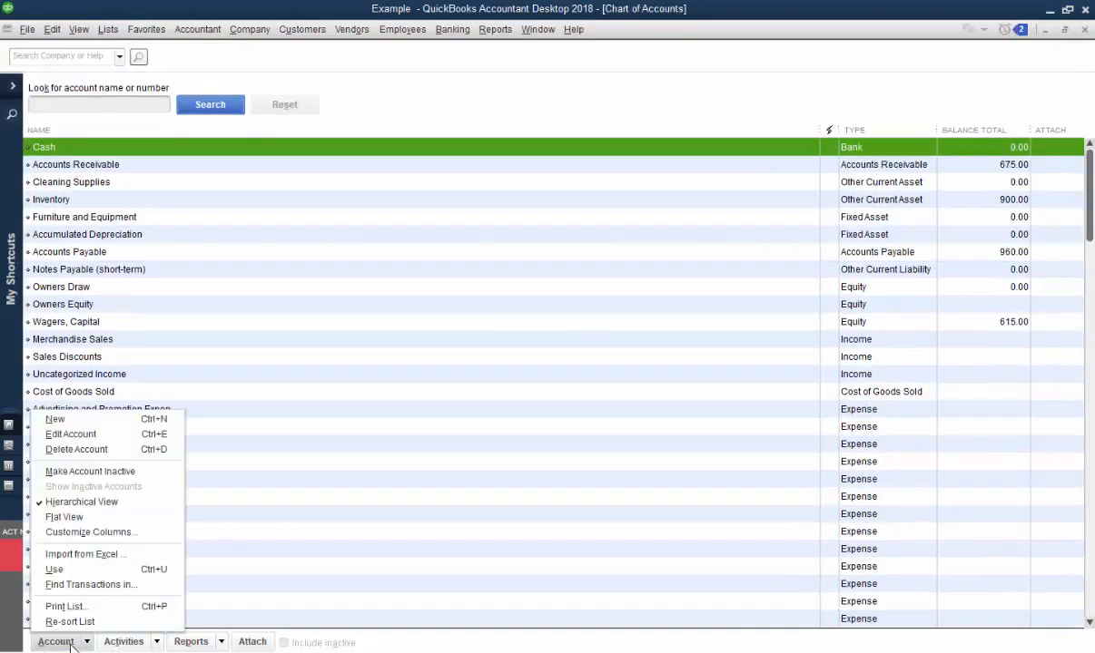
pyautogui.click(57, 419)
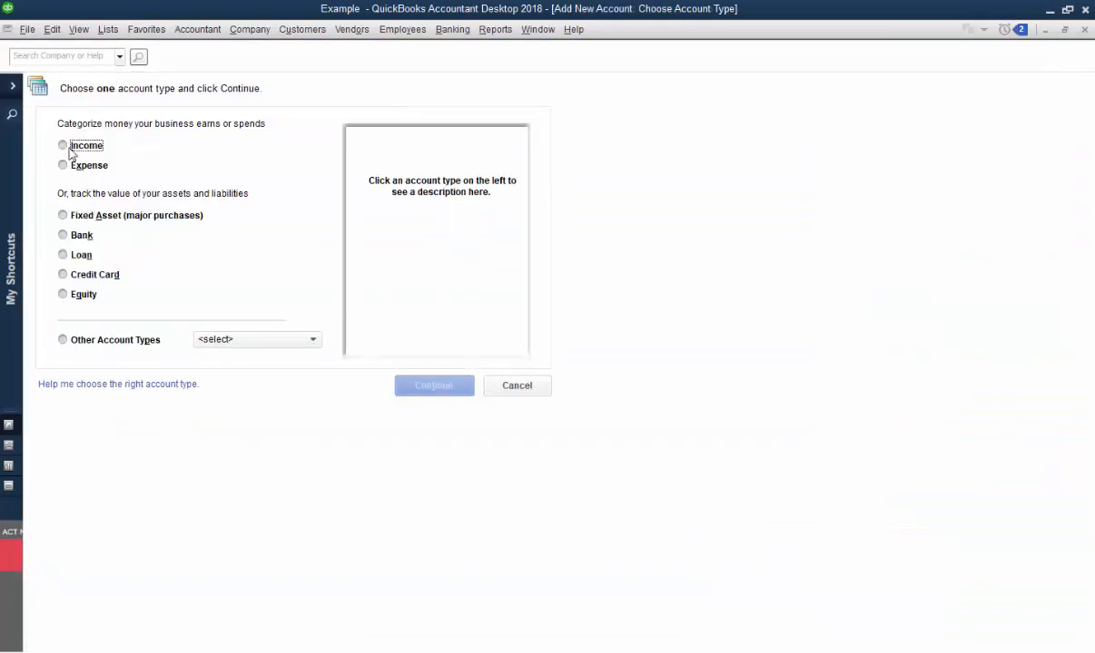
pyautogui.click(63, 216)
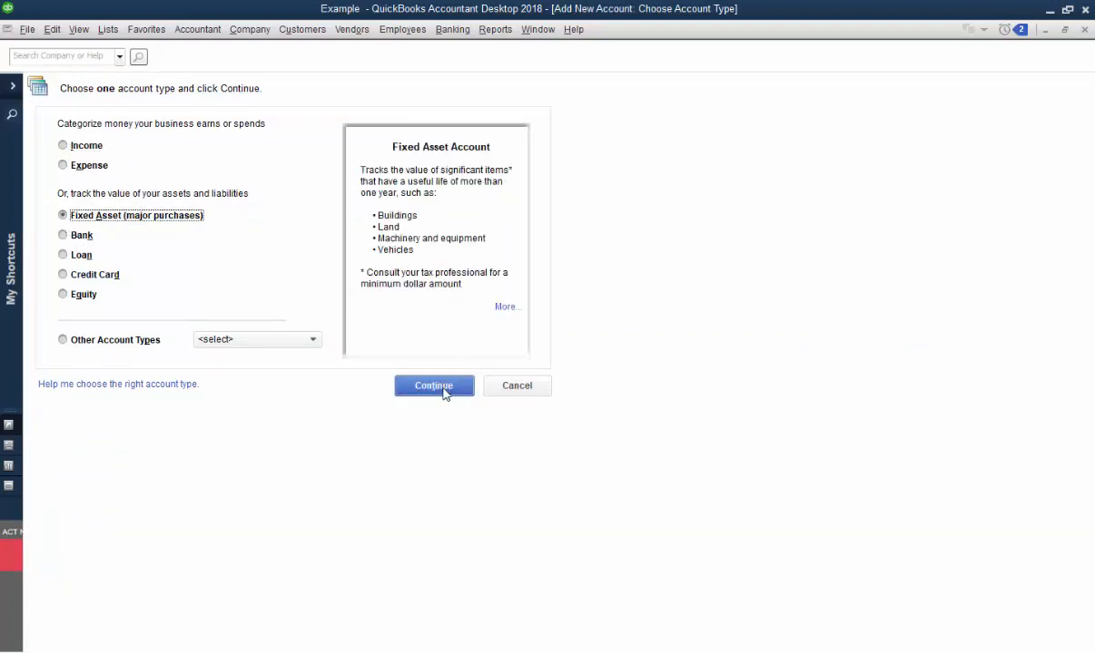
pyautogui.click(445, 393)
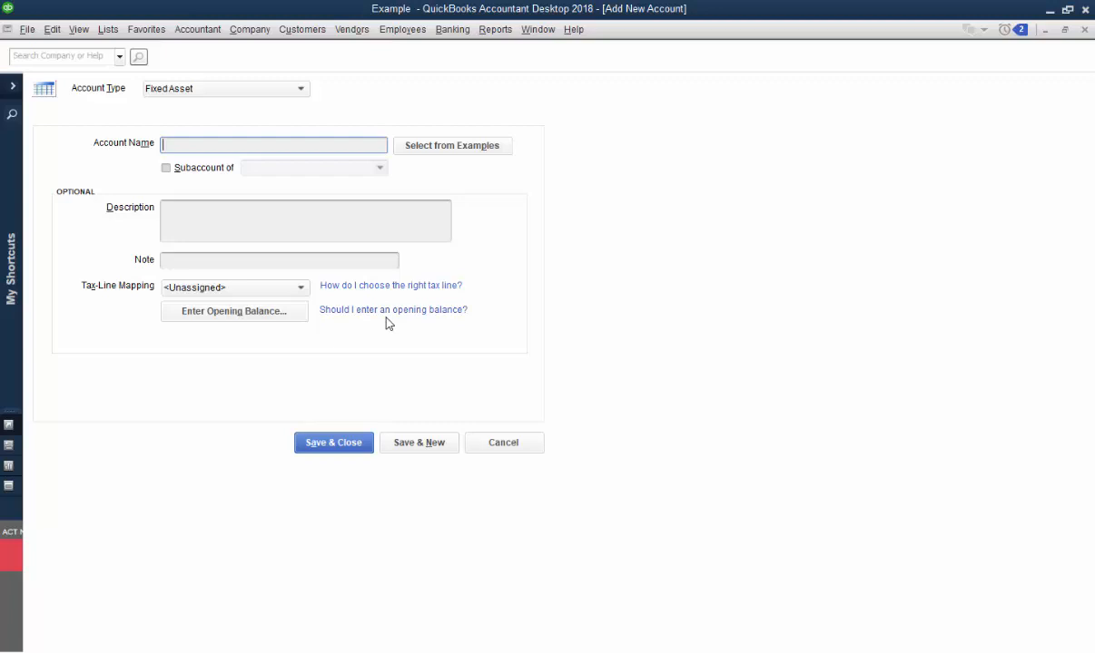
# Step: Compare the opening balance option for the Income, Expense and Bank account types, discard the new account and close the Chart of Accounts
pyautogui.click(295, 89)
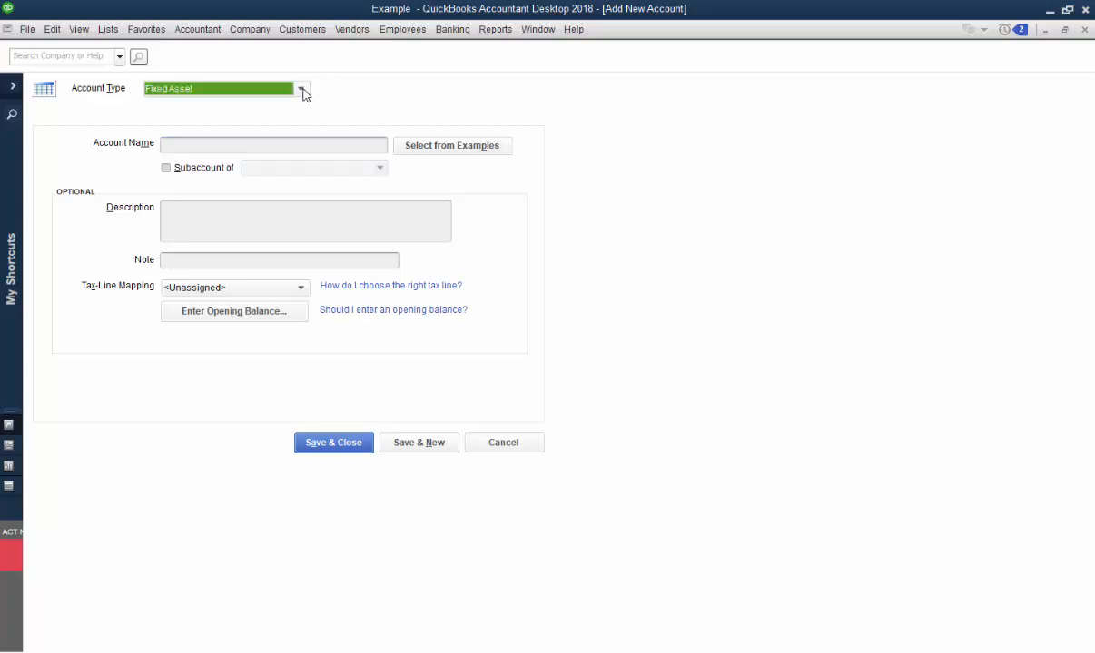
pyautogui.click(173, 283)
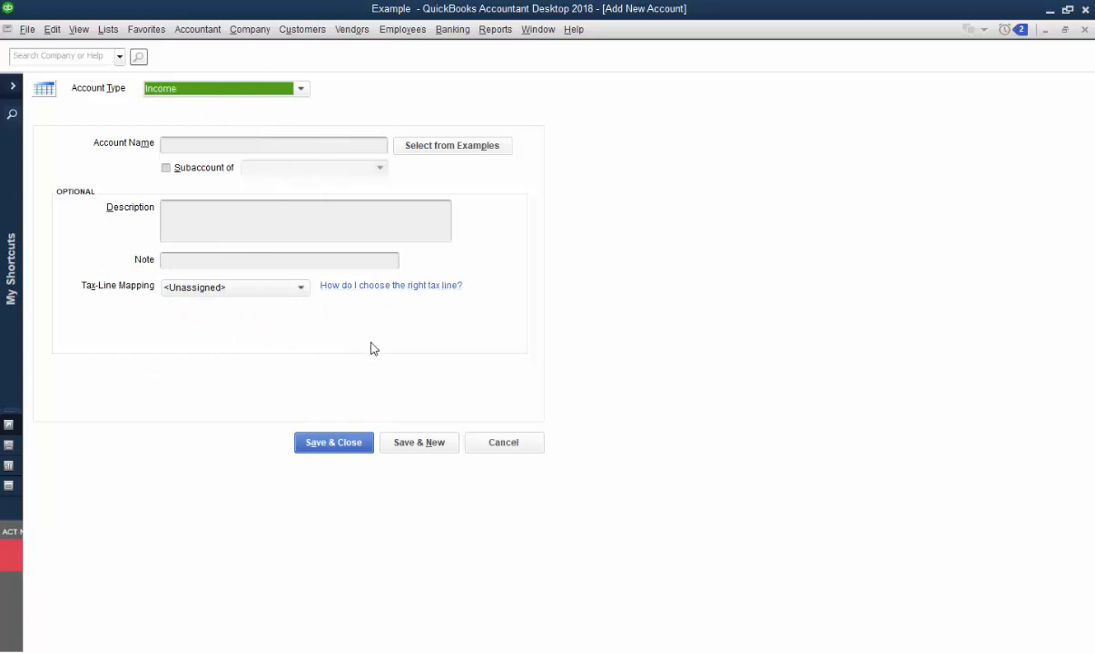
pyautogui.click(303, 89)
pyautogui.click(192, 320)
pyautogui.click(301, 90)
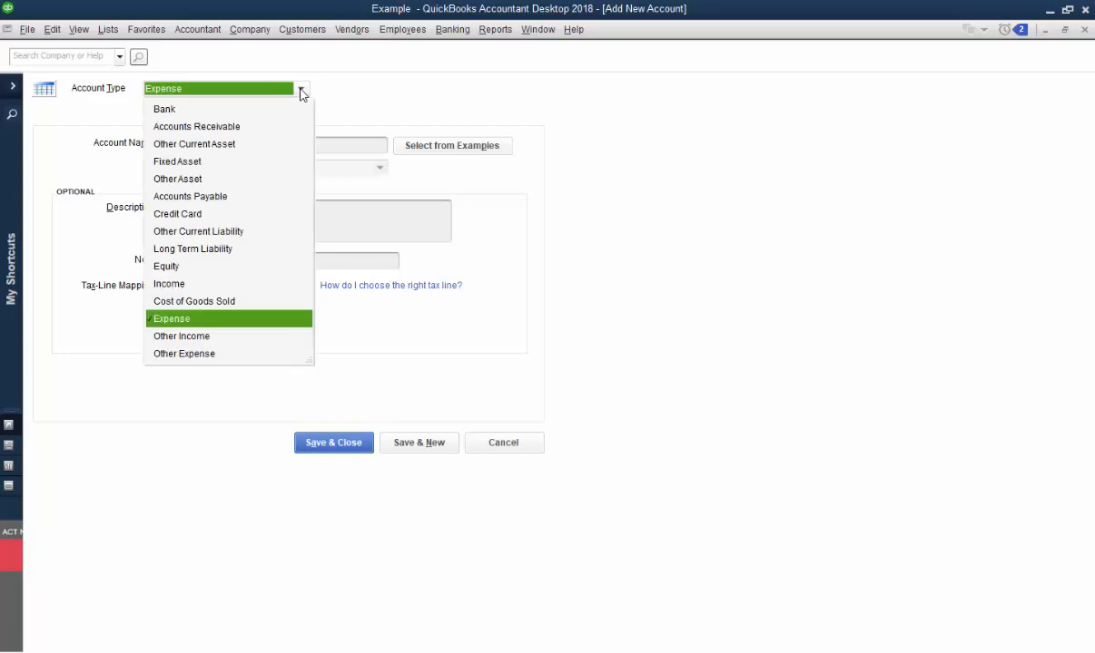
pyautogui.click(182, 112)
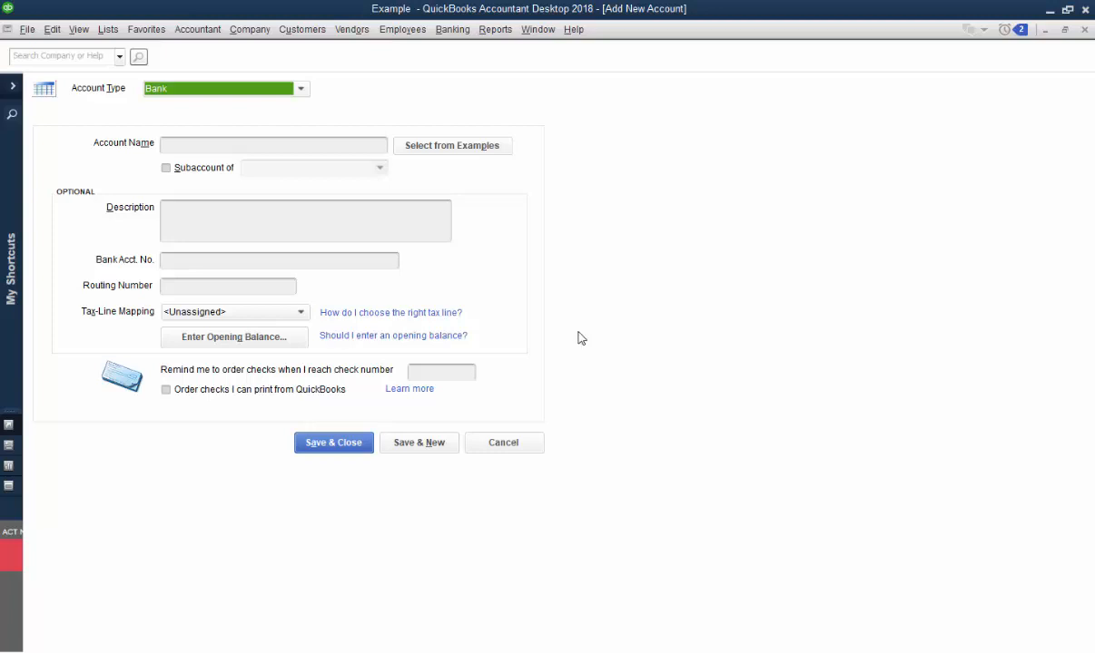
pyautogui.click(503, 442)
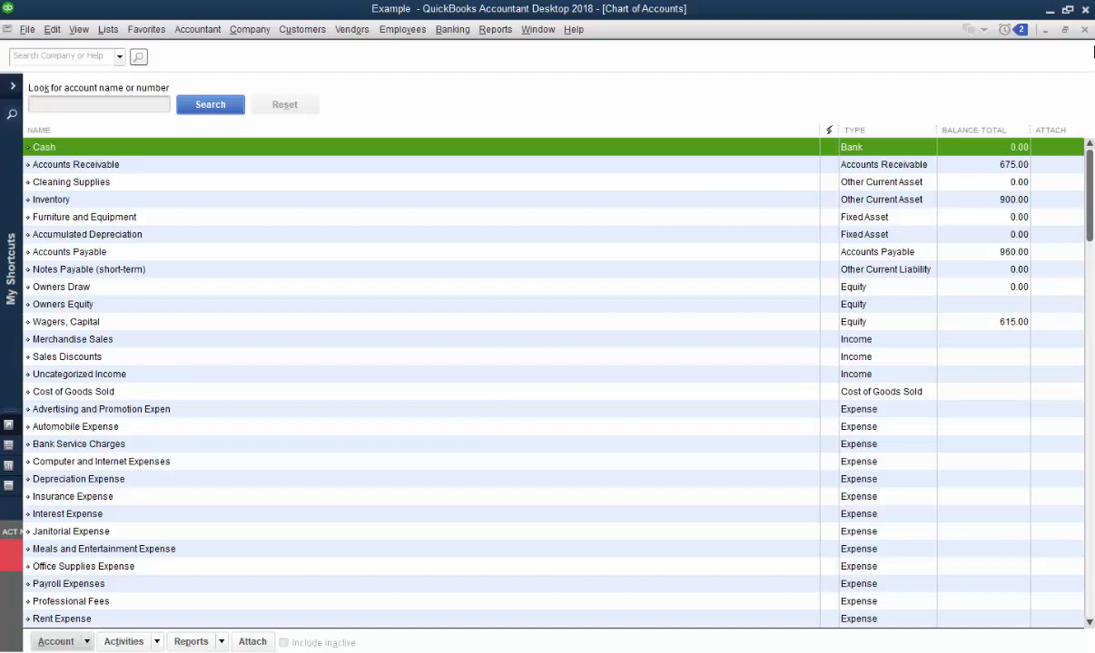
pyautogui.click(1085, 31)
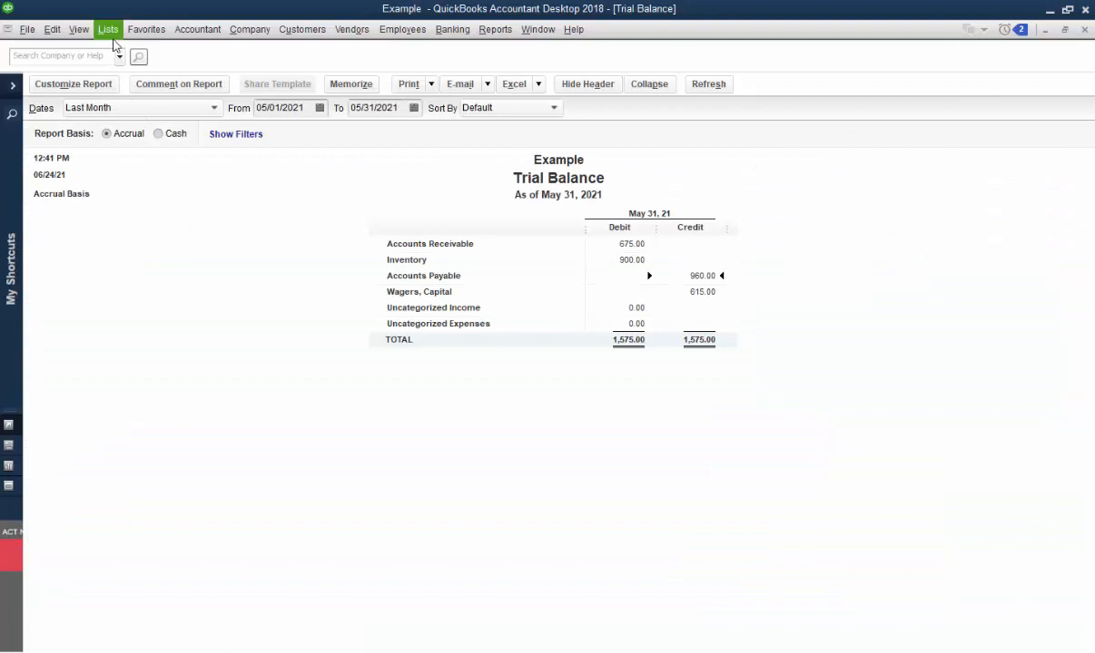
# Step: Start general journal entry 3 dated 05/31/2021 with Cash as the account on its first line
pyautogui.click(254, 34)
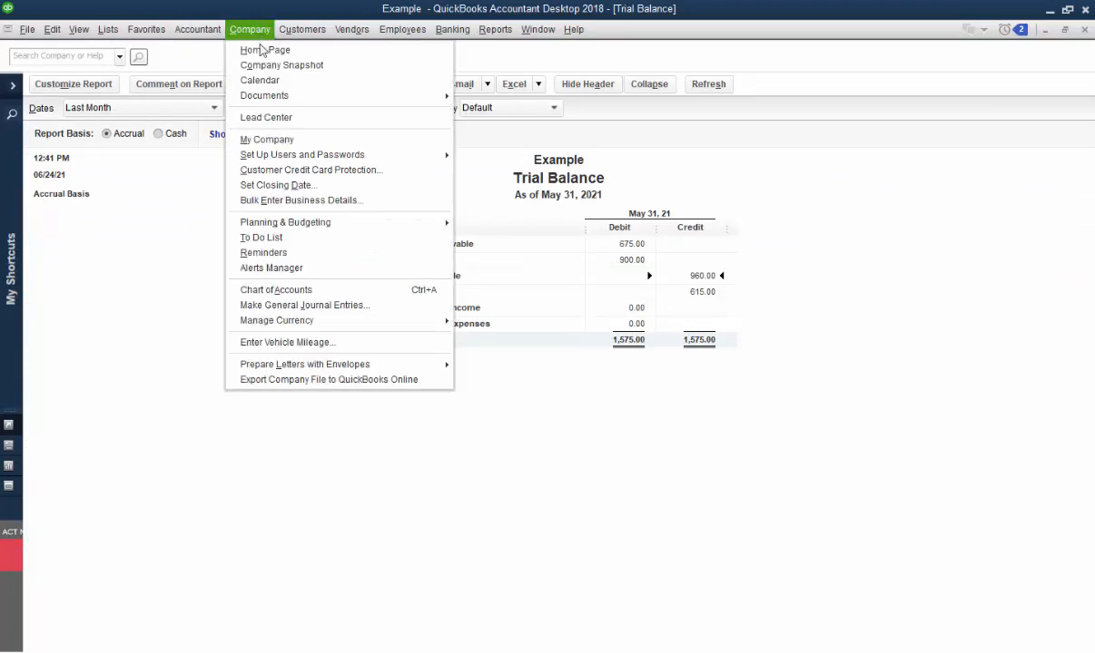
pyautogui.click(314, 305)
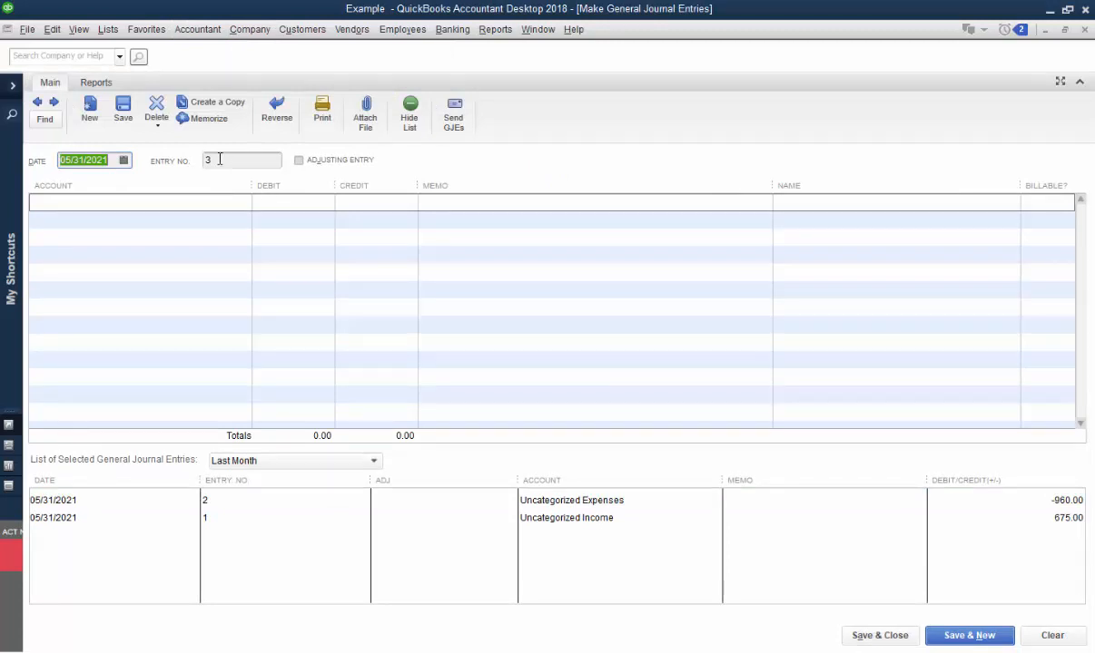
pyautogui.click(138, 205)
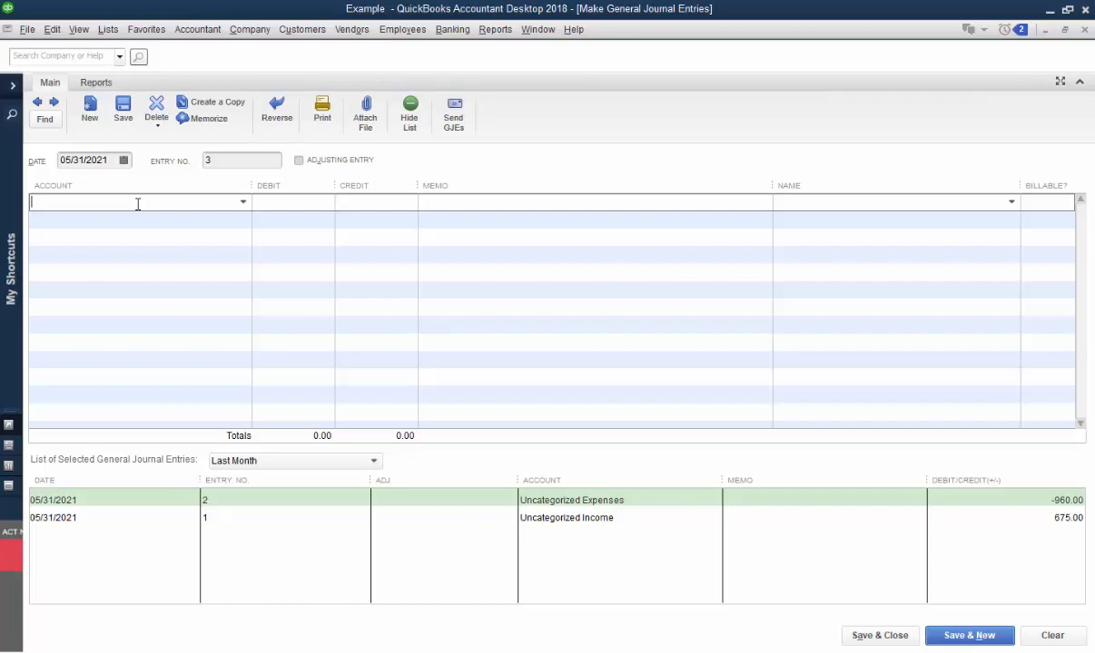
pyautogui.click(241, 202)
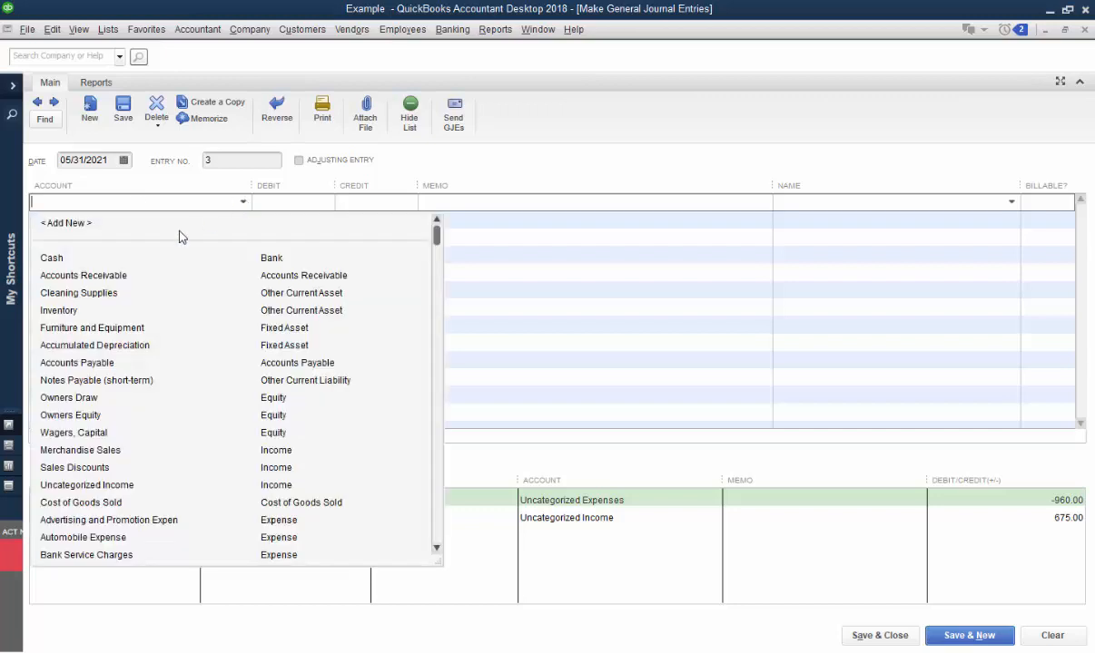
pyautogui.click(54, 258)
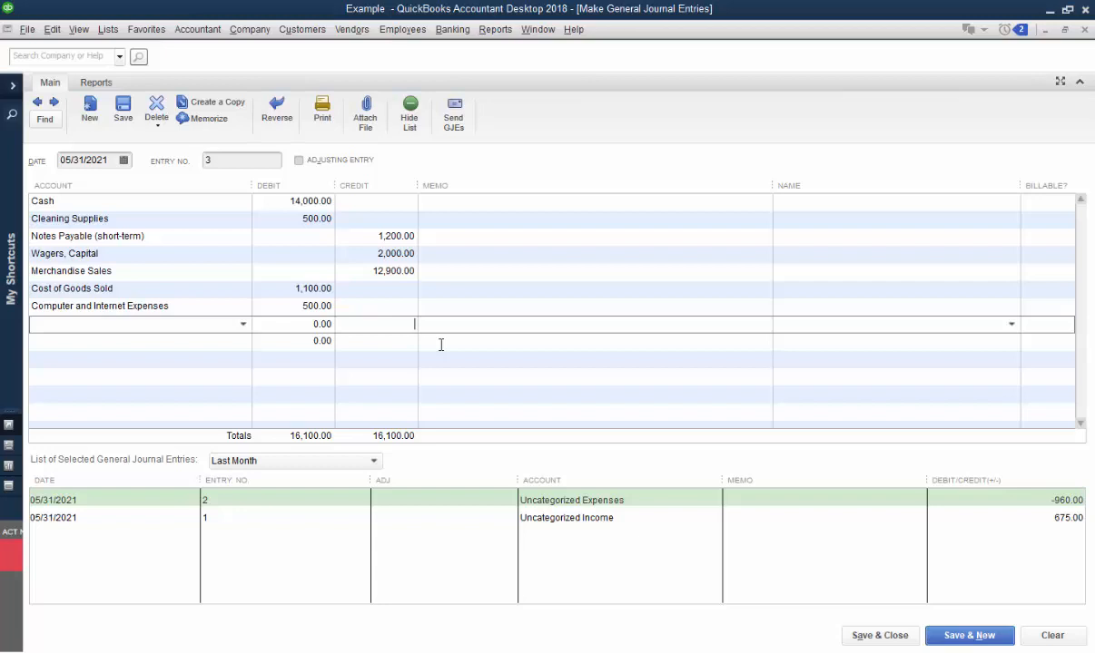
# Step: Clear the credit on the owner's Capital line of journal entry 3 and let a blank line take the 2,000 balancing credit
pyautogui.moveTo(374, 252); pyautogui.dragTo(427, 254)
pyautogui.press('Delete')
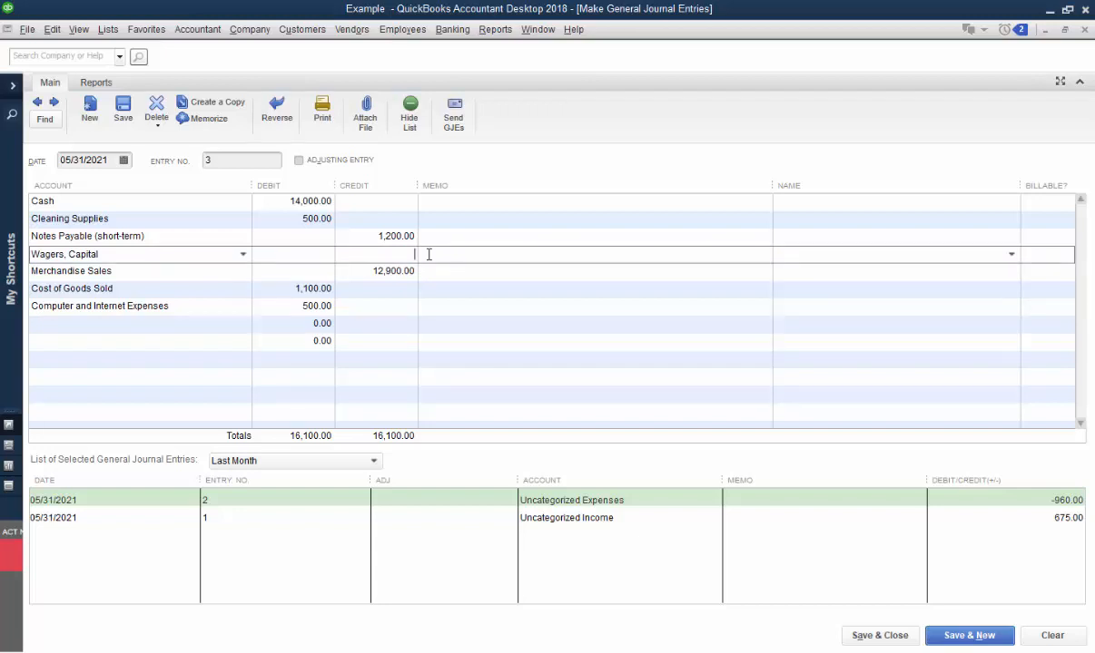
pyautogui.click(410, 358)
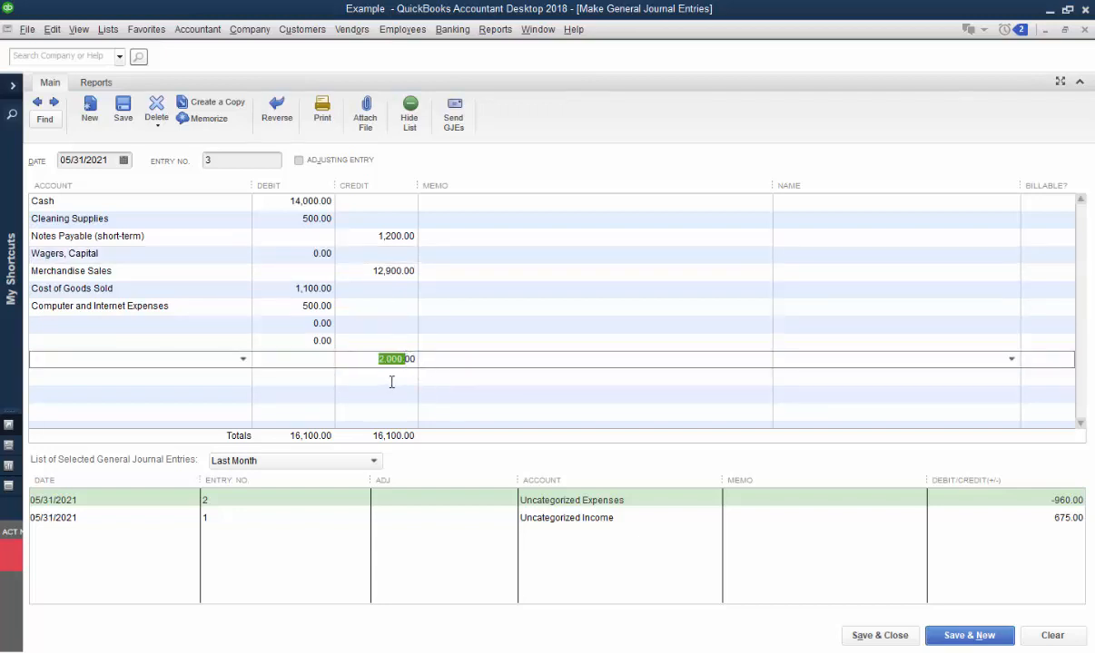
pyautogui.click(391, 383)
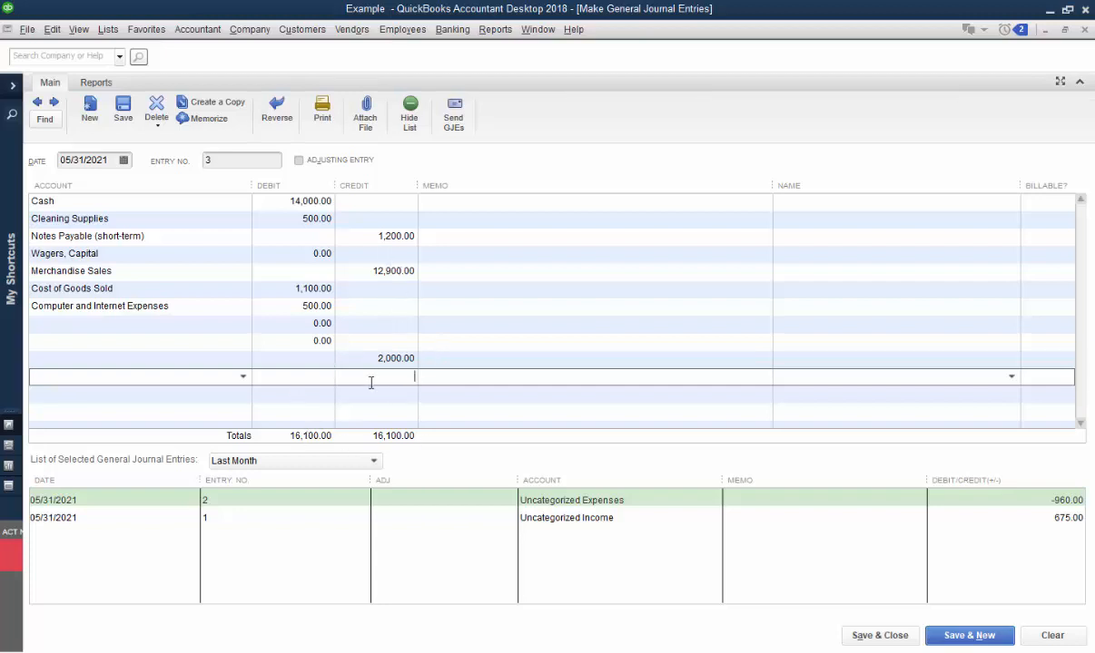
# Step: Set the owner's Capital credit to 2,000 again and delete the balancing credit from the line without an account
pyautogui.click(371, 255)
pyautogui.write('2000')
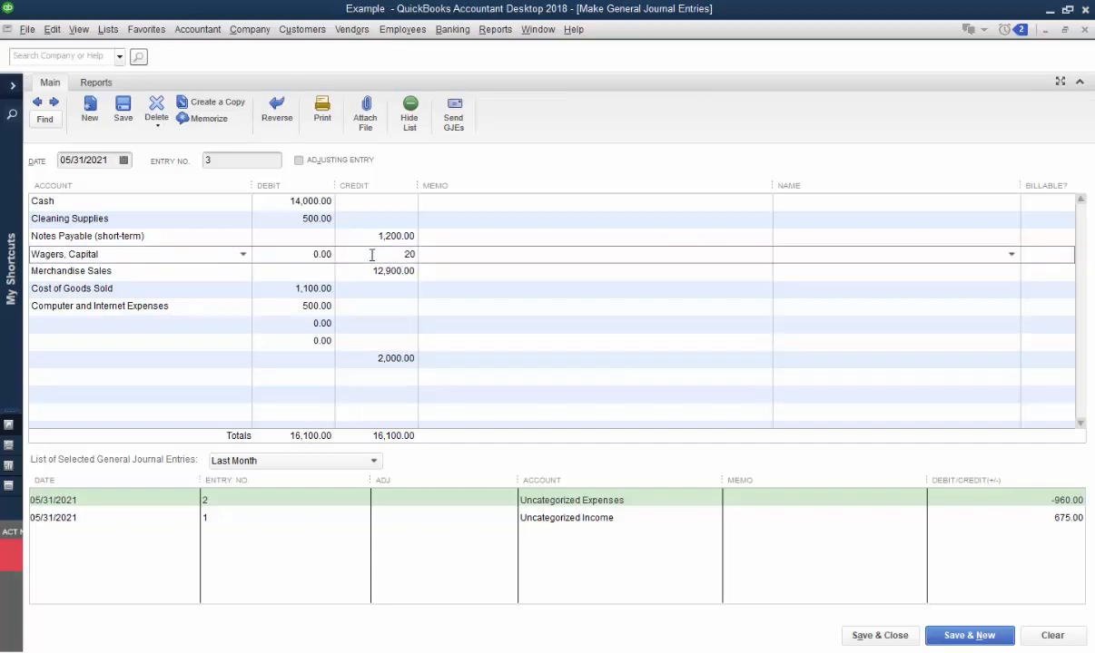
pyautogui.click(381, 310)
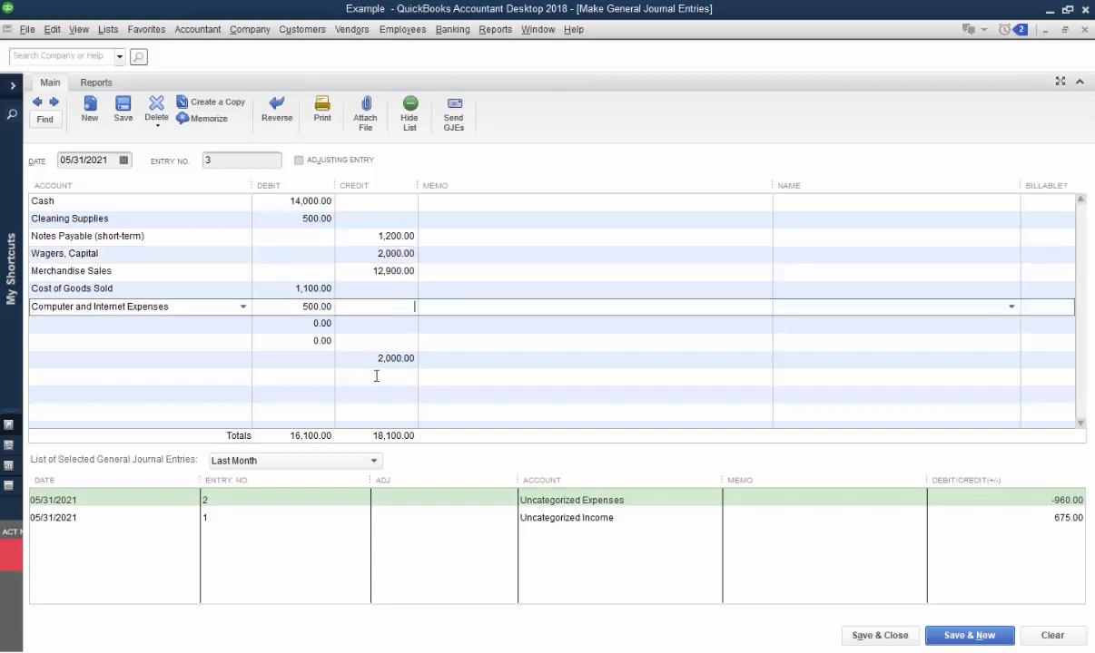
pyautogui.click(354, 359)
pyautogui.press('Delete')
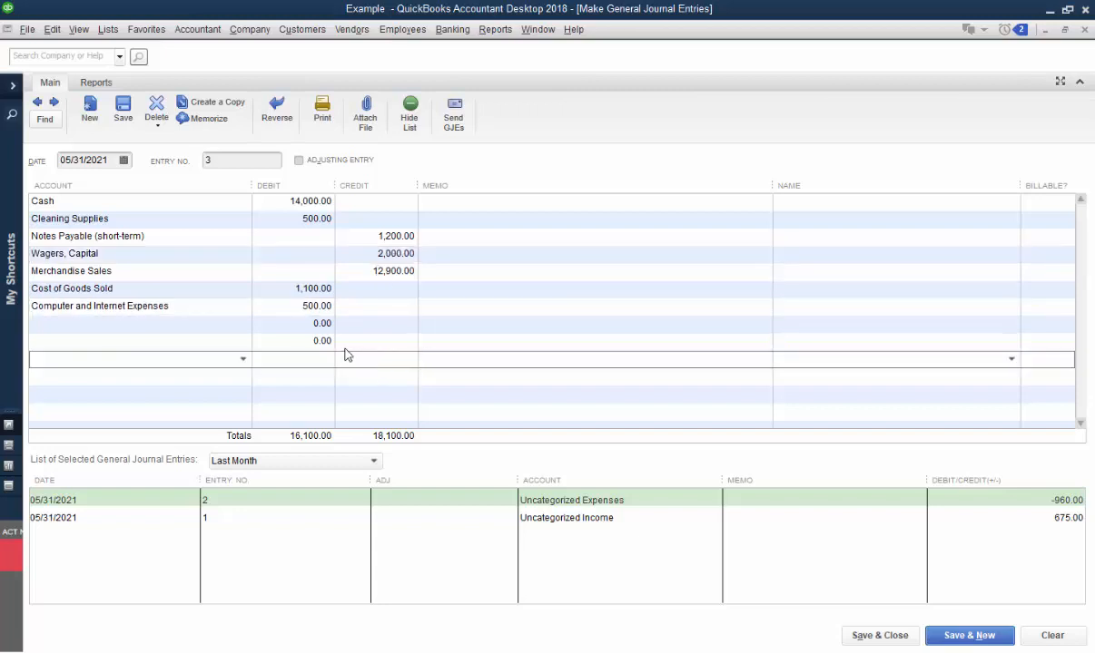
pyautogui.press('Up')
pyautogui.press('Up')
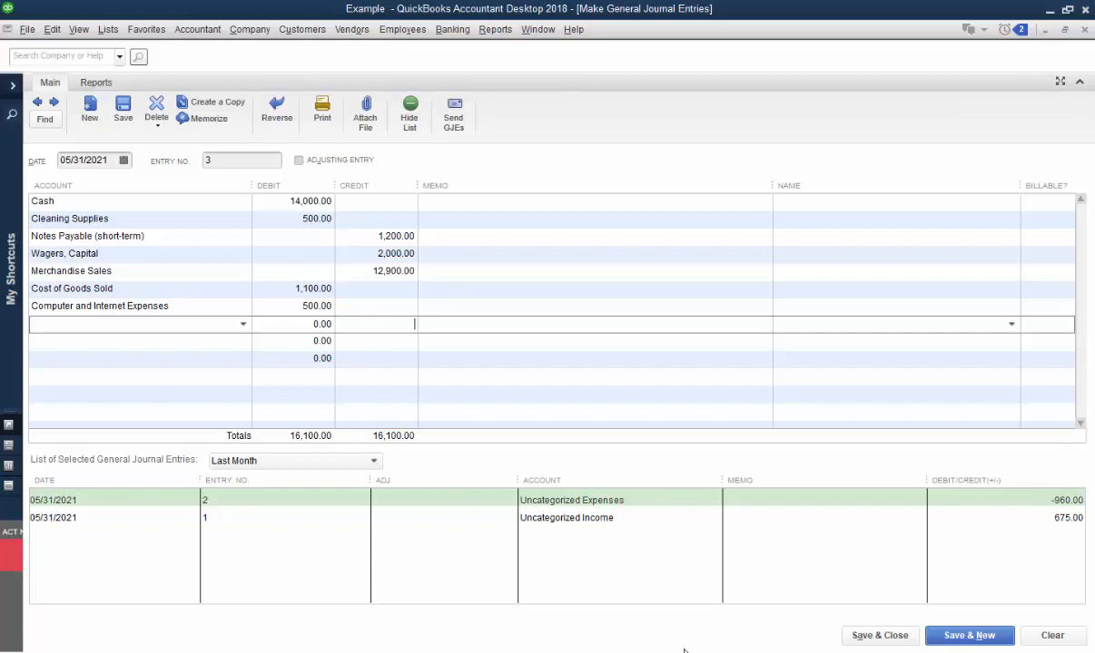
# Step: Save general journal entry 3 and return to the Trial Balance report
pyautogui.hotkey('ctrl', 'Tab')
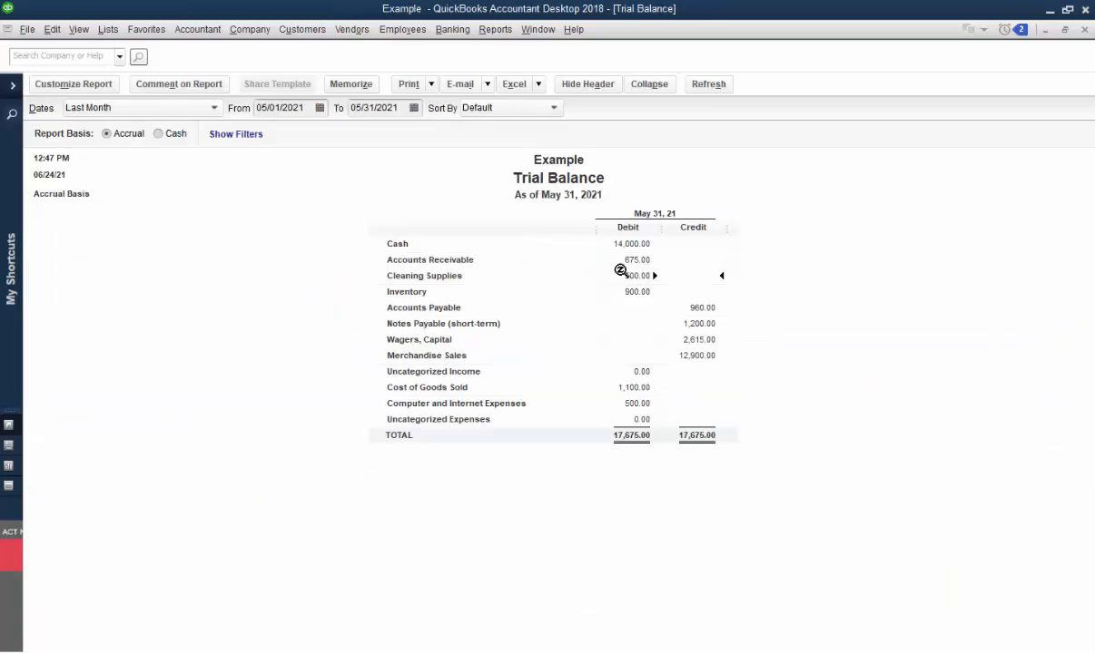